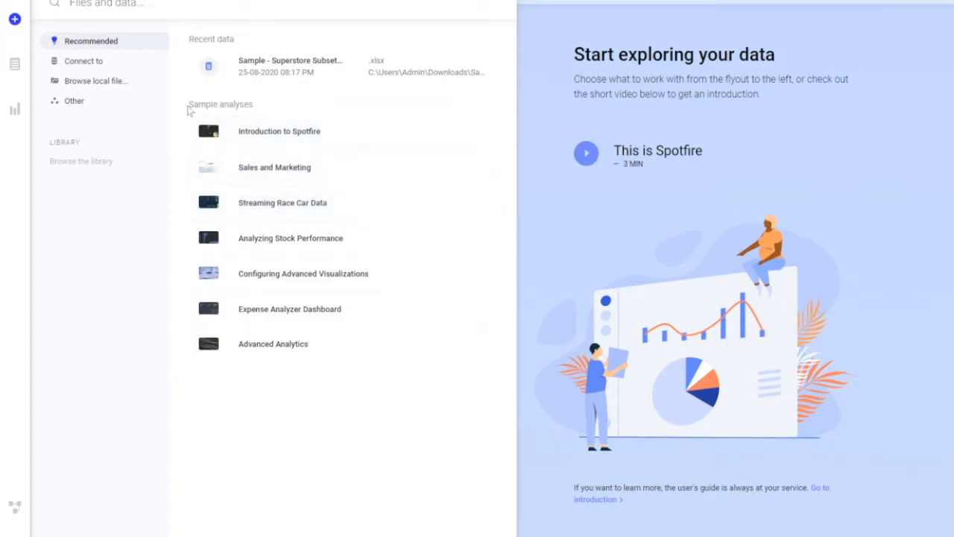
Step: Look through the available data sources: the connector list, the local file browser and the other loading options
click(88, 65)
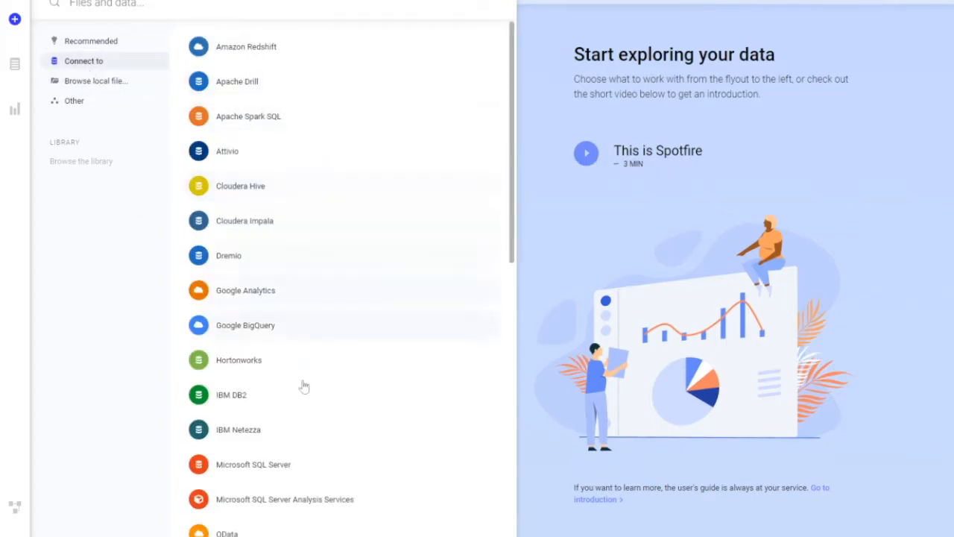
scroll(373, 177, down, 5)
scroll(372, 177, up, 5)
click(89, 81)
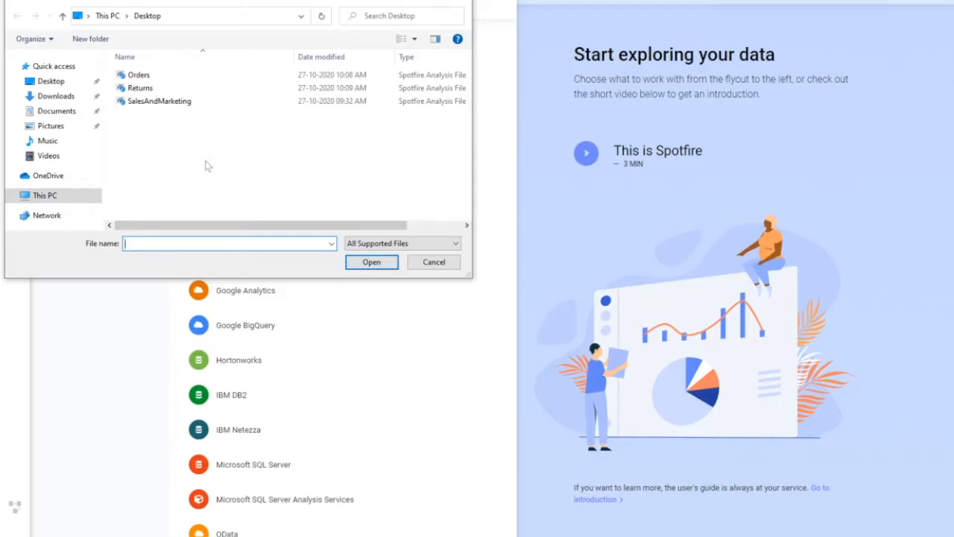
click(445, 265)
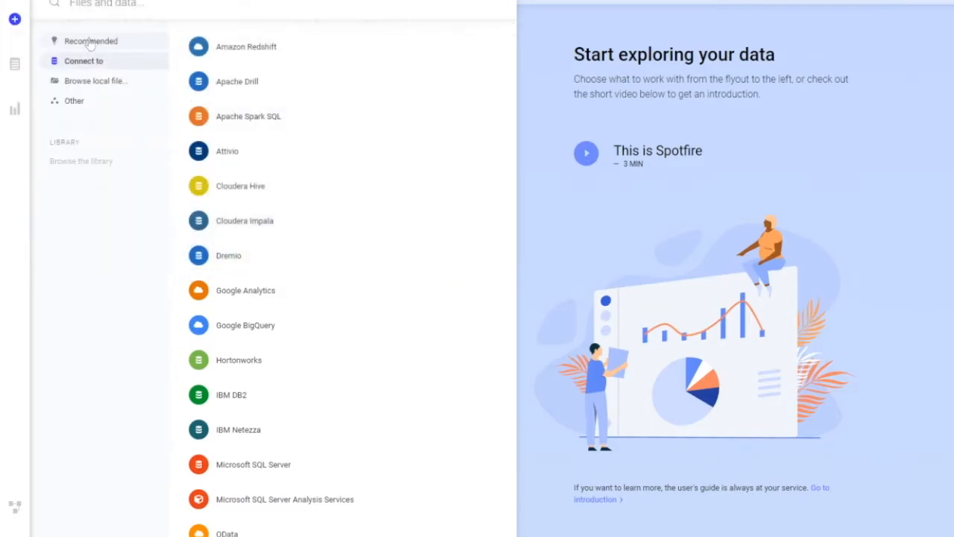
click(88, 100)
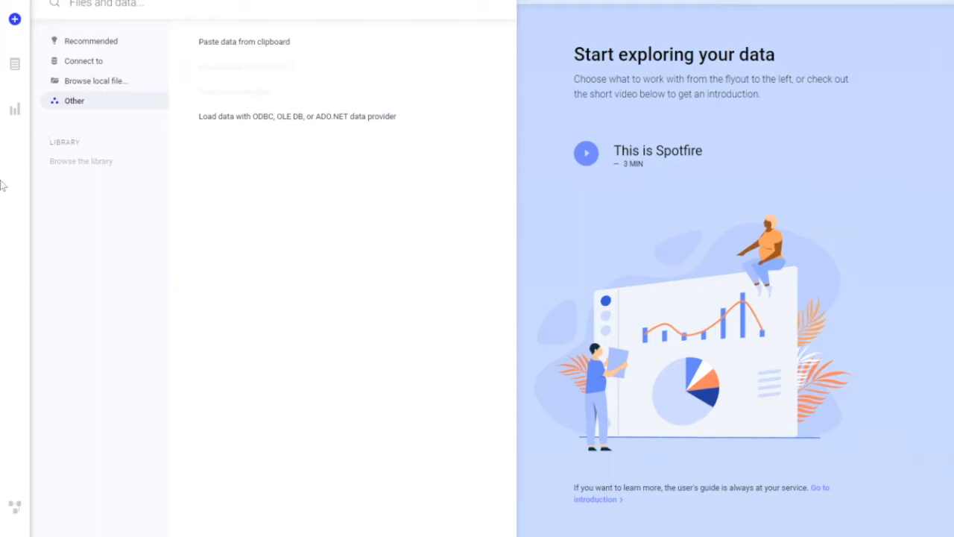
Step: Open the local Orders file from the Desktop for import
click(97, 82)
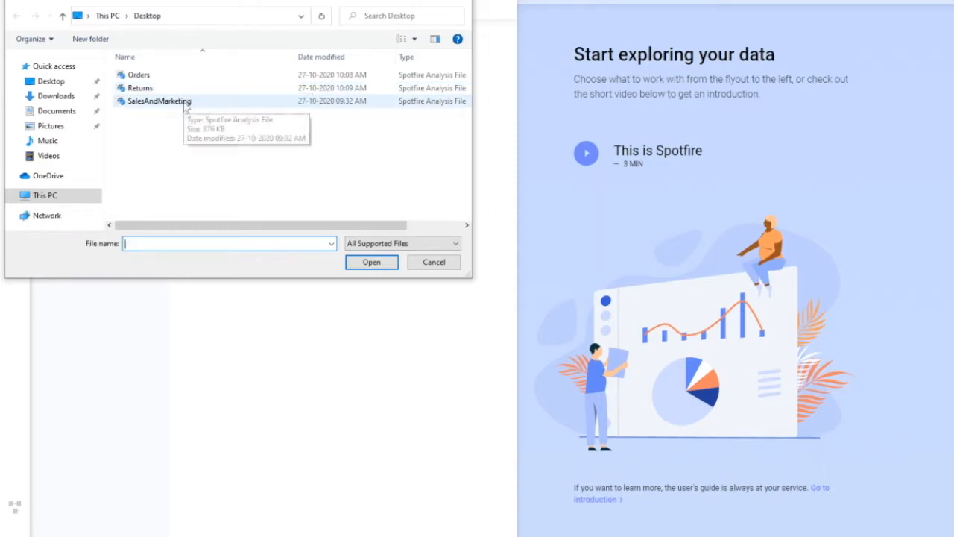
click(183, 76)
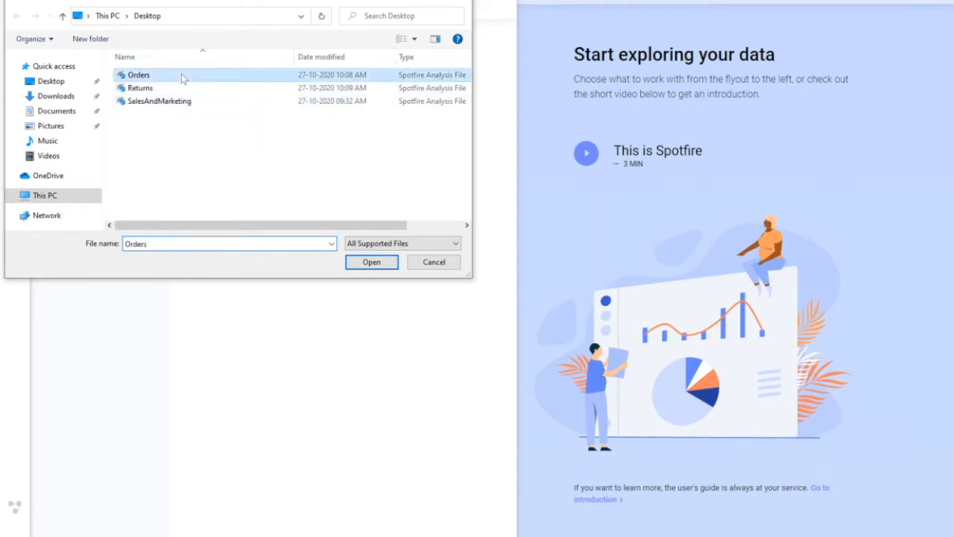
click(373, 264)
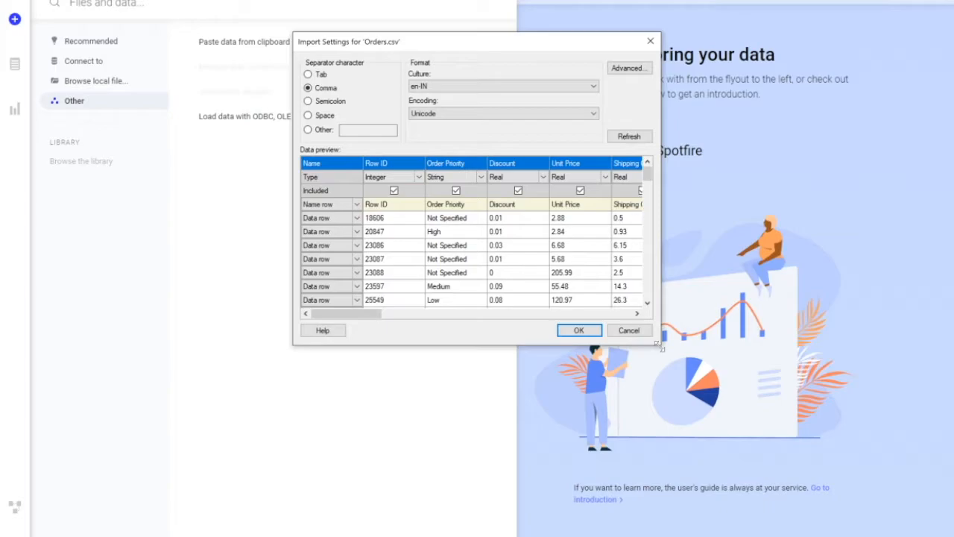
Step: Enlarge the import settings preview, exclude the Row ID column and accept the settings for Orders.csv
drag(660, 345, 843, 424)
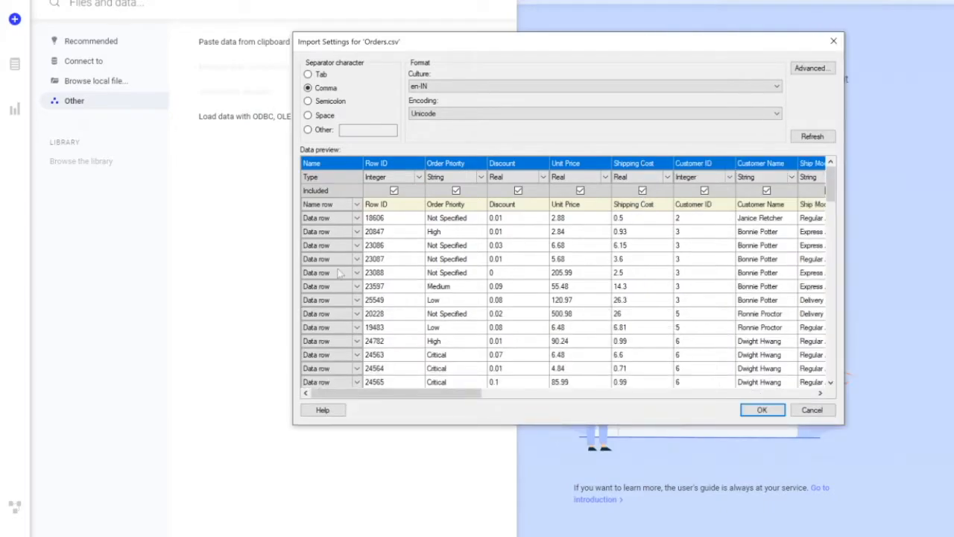
right_click(551, 43)
click(527, 49)
drag(540, 46, 392, 4)
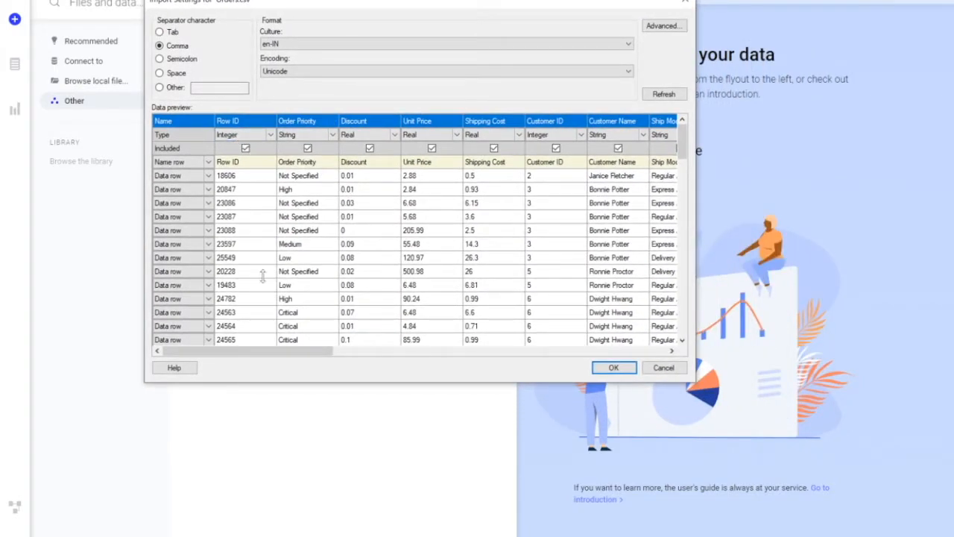
drag(260, 351, 283, 361)
click(246, 148)
click(246, 148)
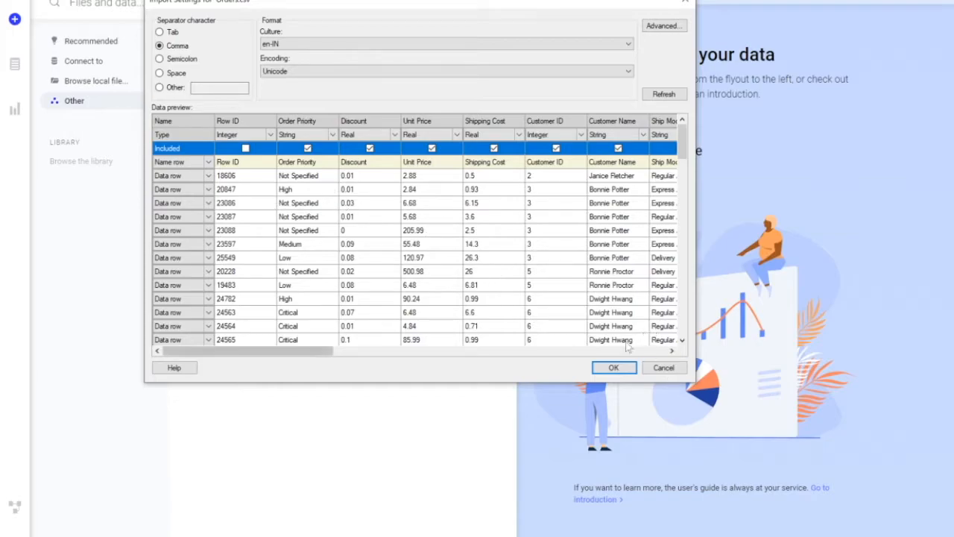
click(612, 367)
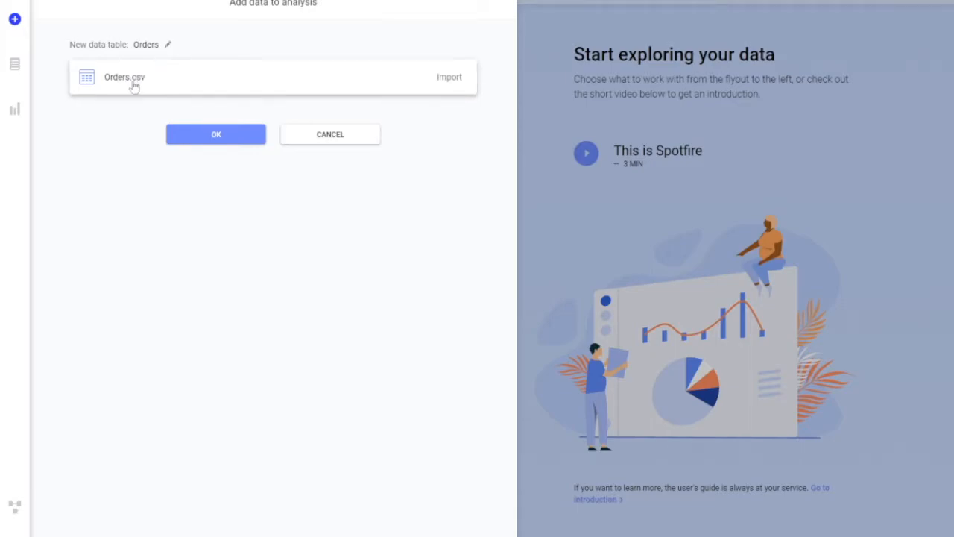
Step: Rename the new data table to Orders Data and load it into the analysis
click(168, 46)
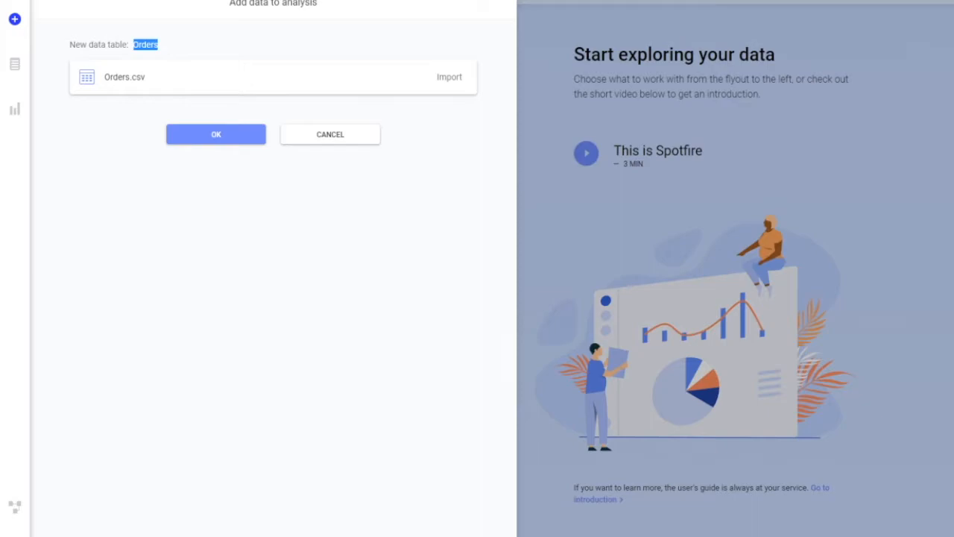
click(159, 45)
text(Data)
click(201, 135)
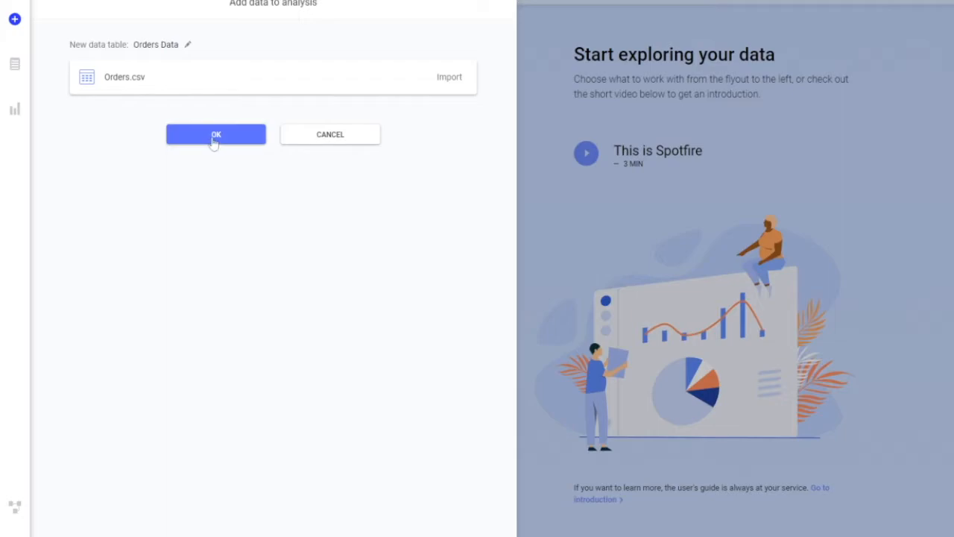
click(214, 137)
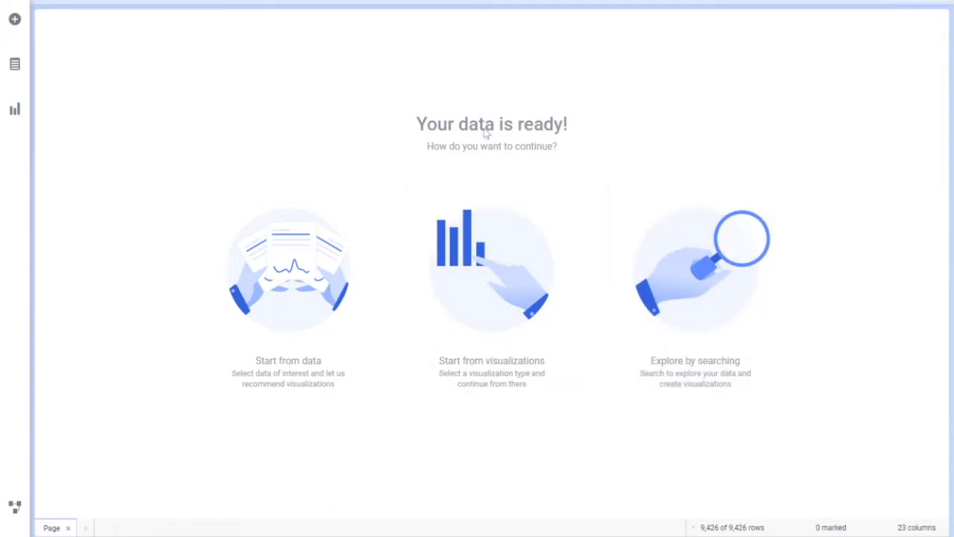
Step: View the columns of Orders Data and add a Table visualization to the page
click(301, 350)
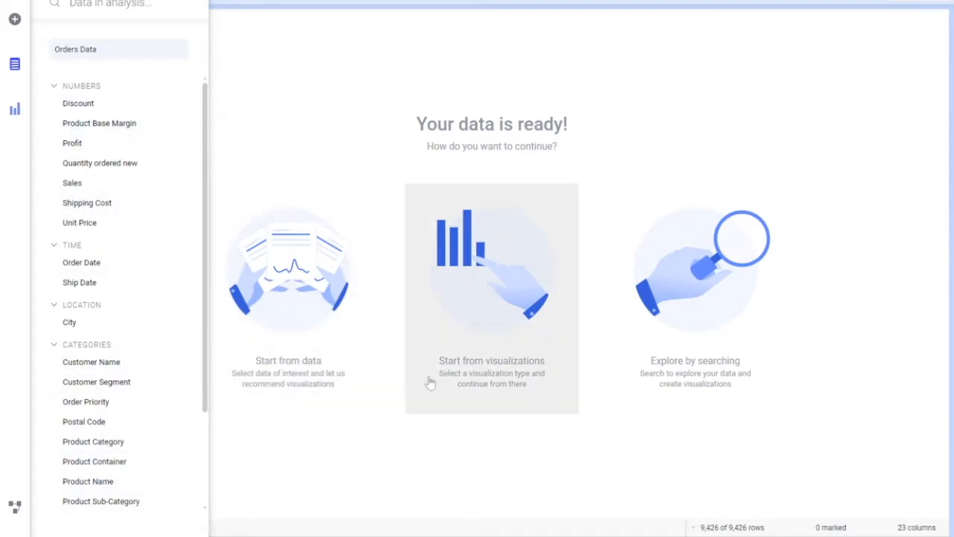
click(486, 317)
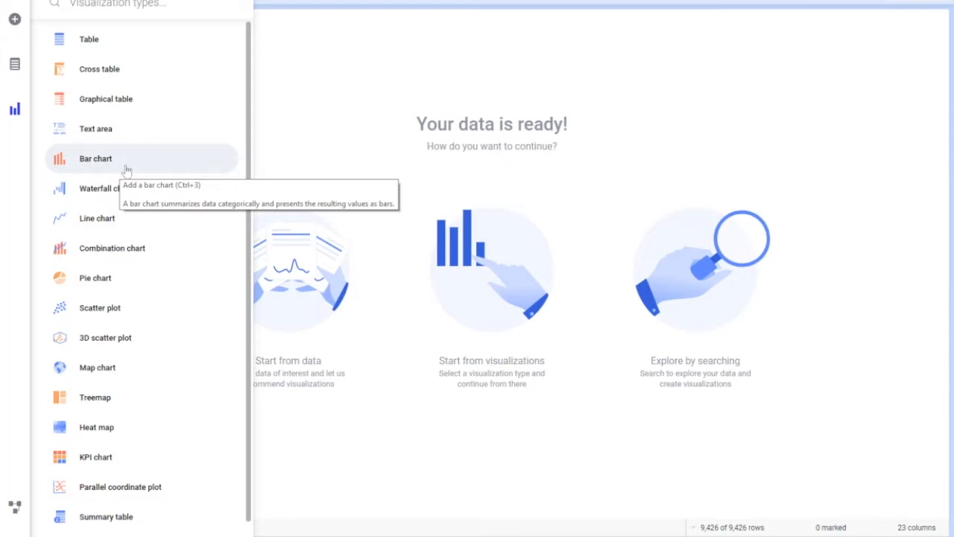
click(119, 37)
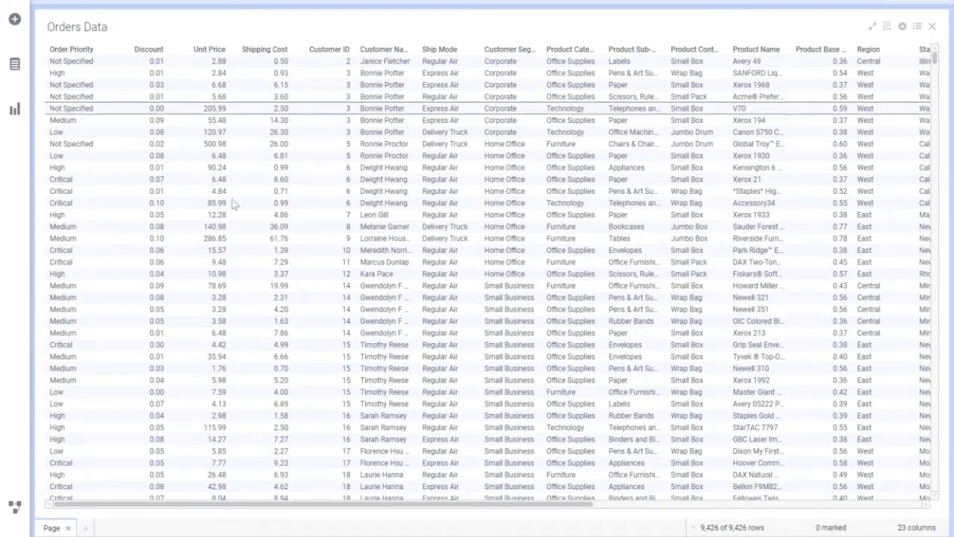
Step: Show the filters for Orders Data and look through the whole list
click(838, 3)
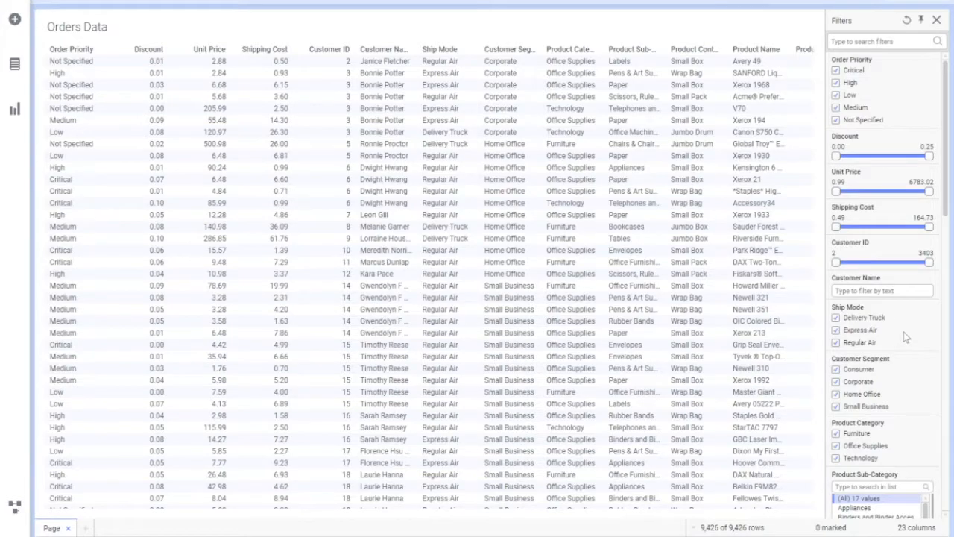
scroll(903, 331, down, 10)
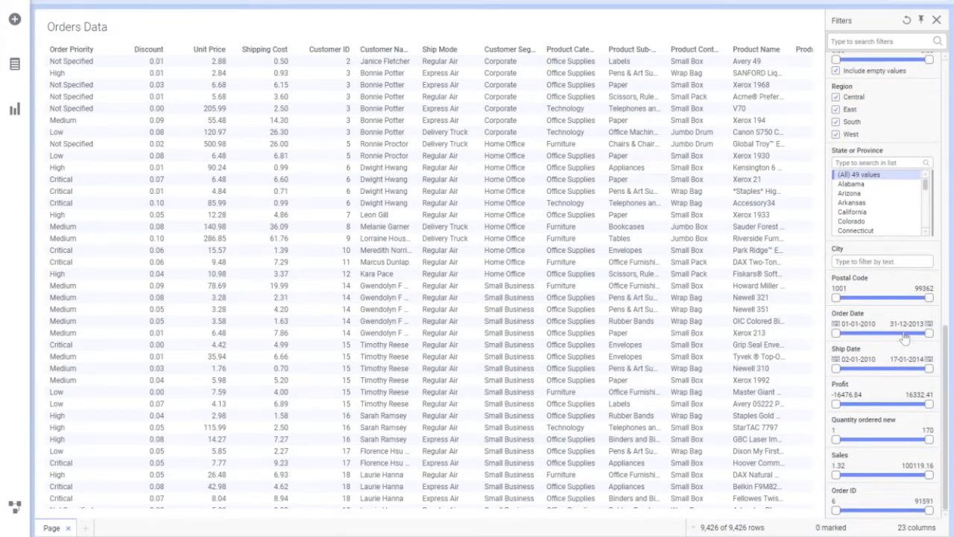
scroll(904, 337, up, 10)
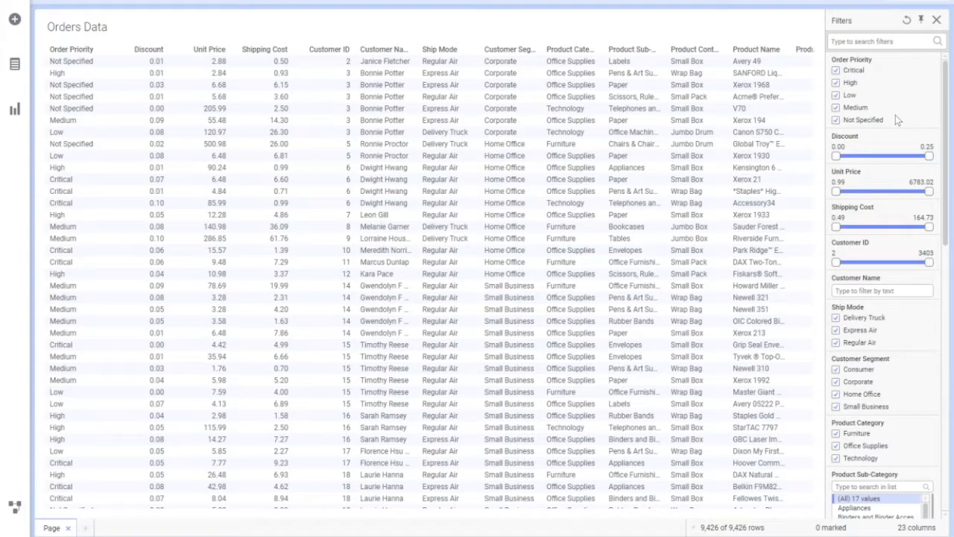
Step: Try filtering out the Critical and High order priorities and the Delivery Truck ship mode, and include them again
click(836, 71)
click(836, 82)
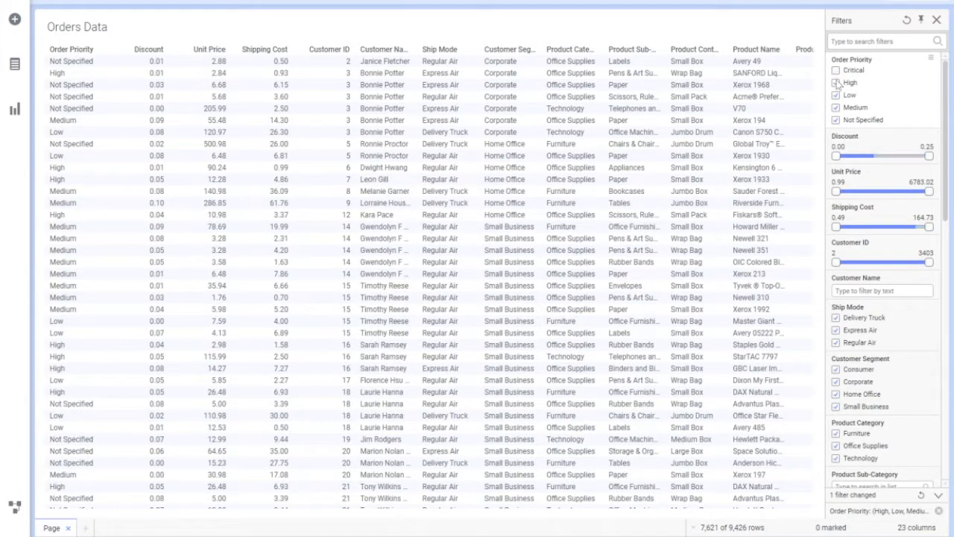
click(836, 70)
click(836, 82)
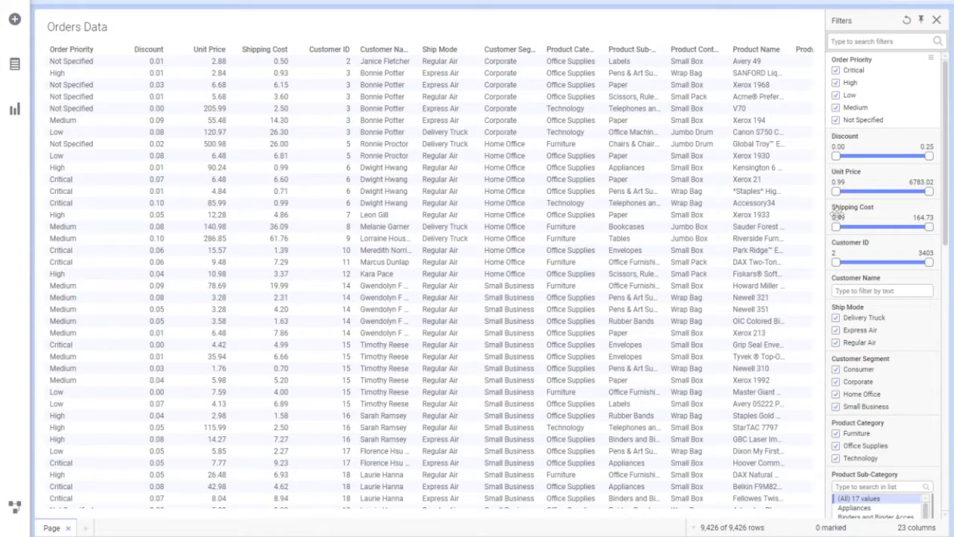
click(835, 317)
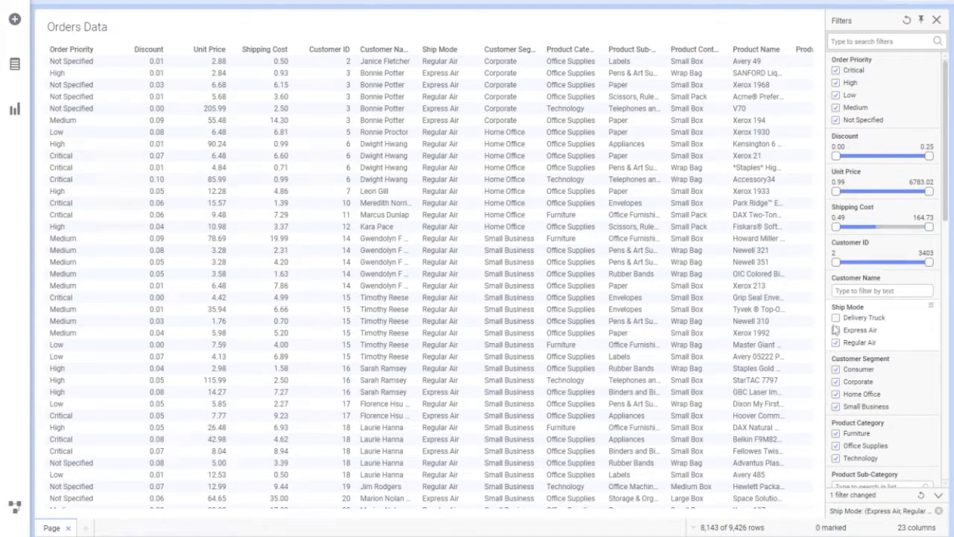
click(835, 317)
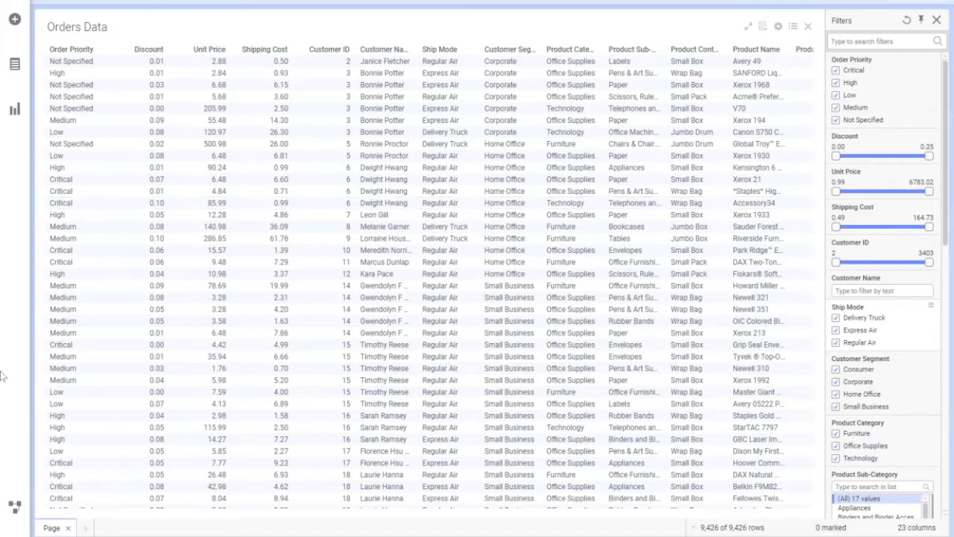
Step: Open the data canvas and examine the source information and data preview of the Orders.csv node
click(14, 506)
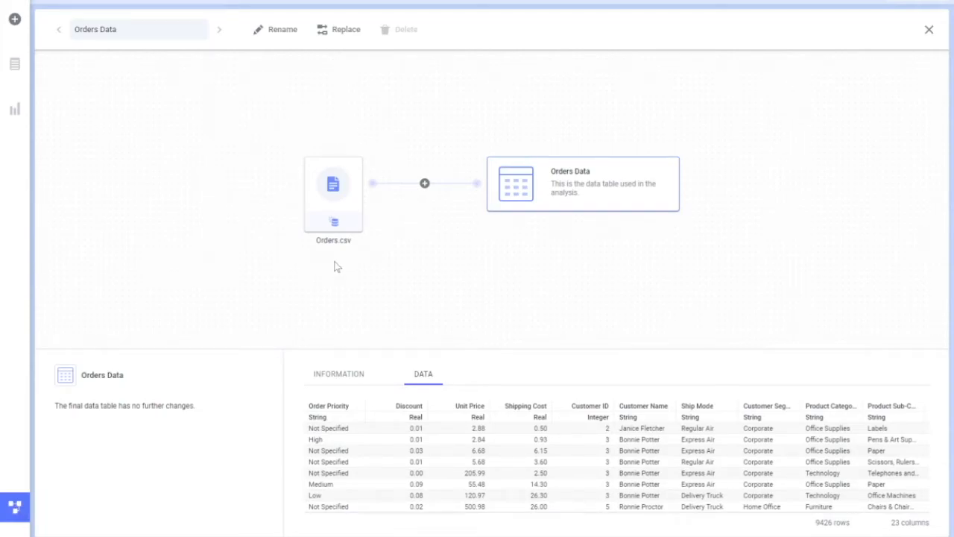
click(327, 185)
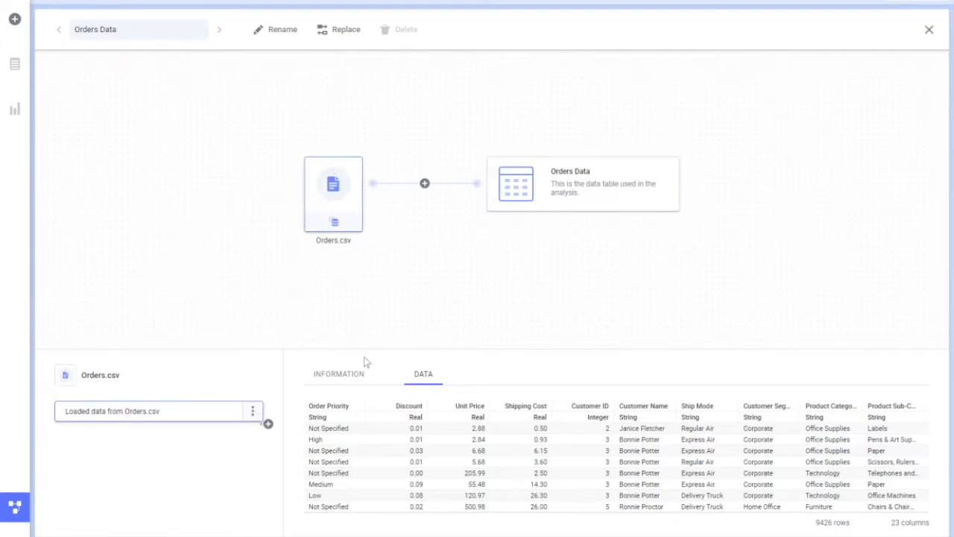
click(349, 376)
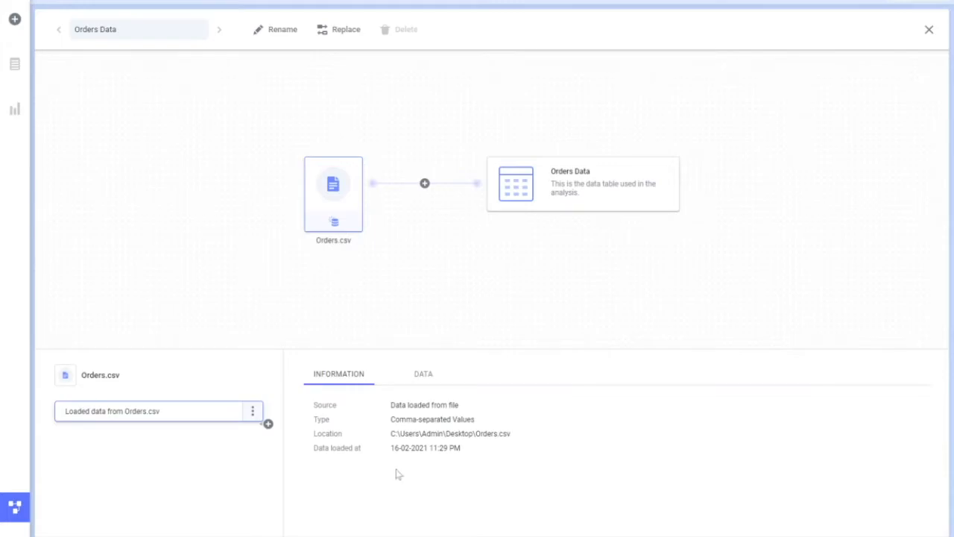
click(425, 382)
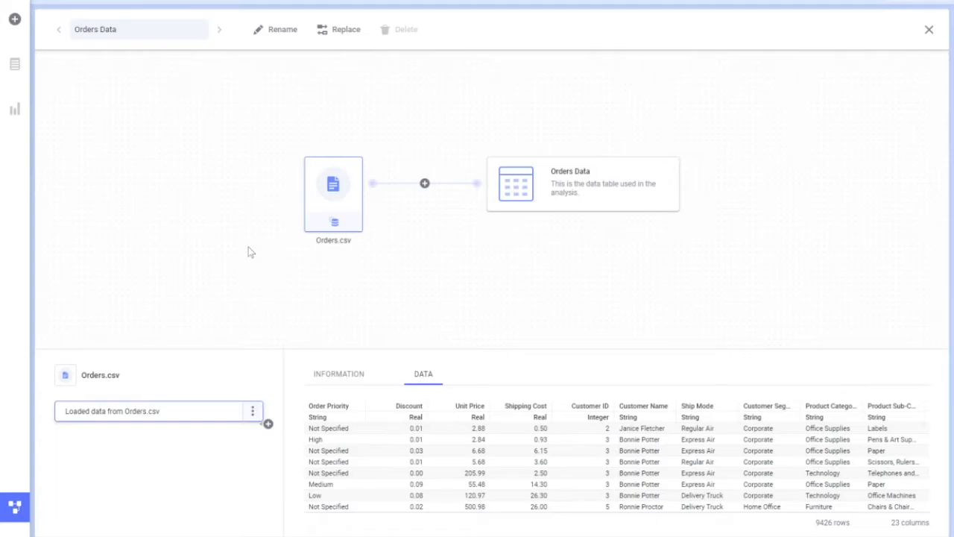
Step: Review the transformation types that can be added between Orders.csv and Orders Data, without inserting any
click(425, 184)
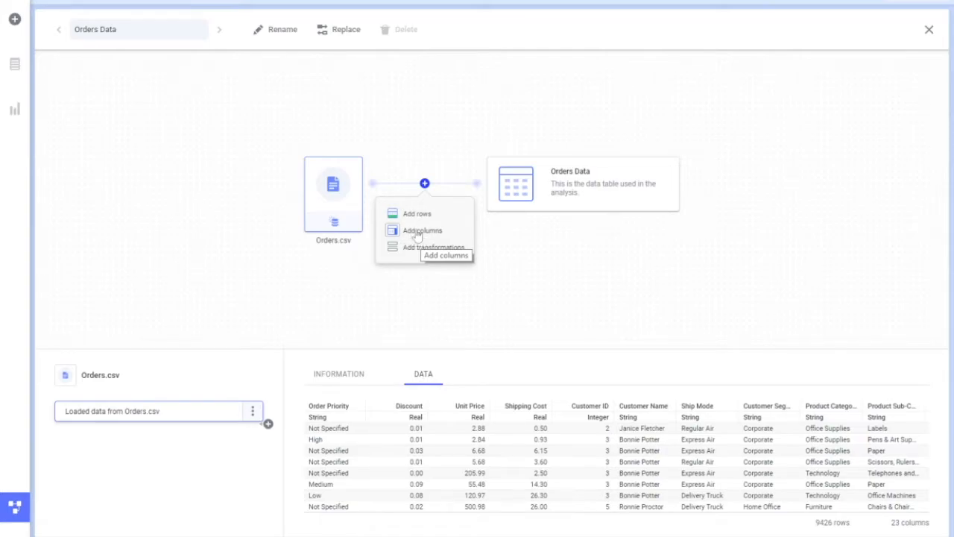
click(399, 248)
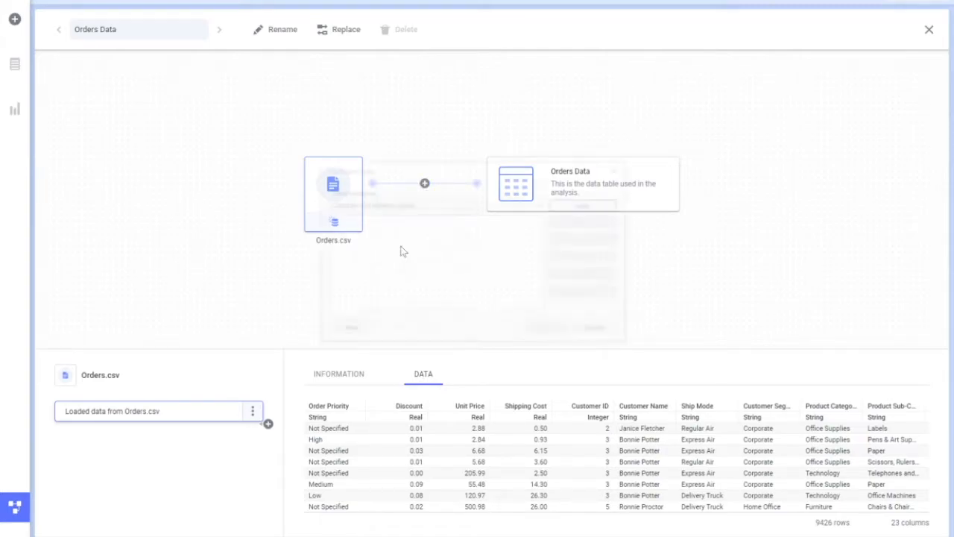
click(378, 209)
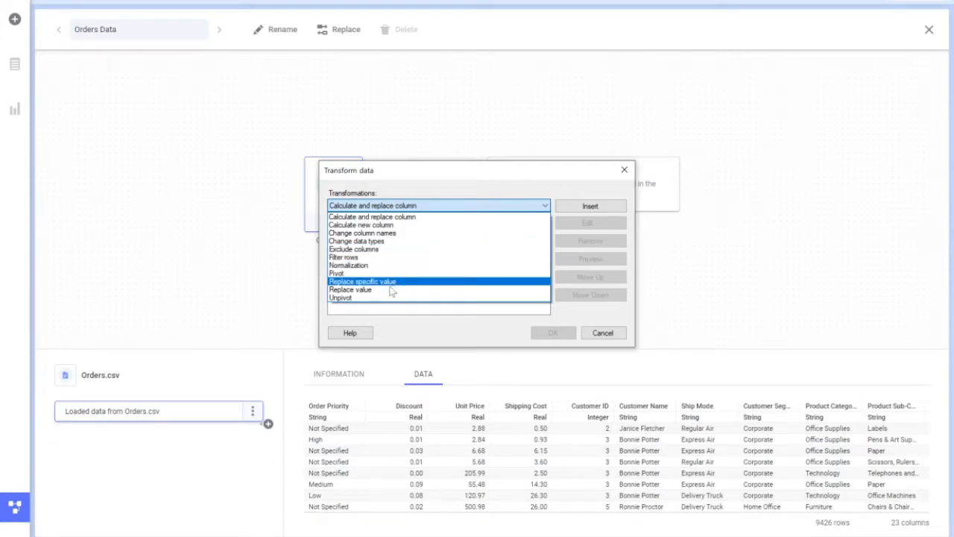
click(496, 193)
click(602, 332)
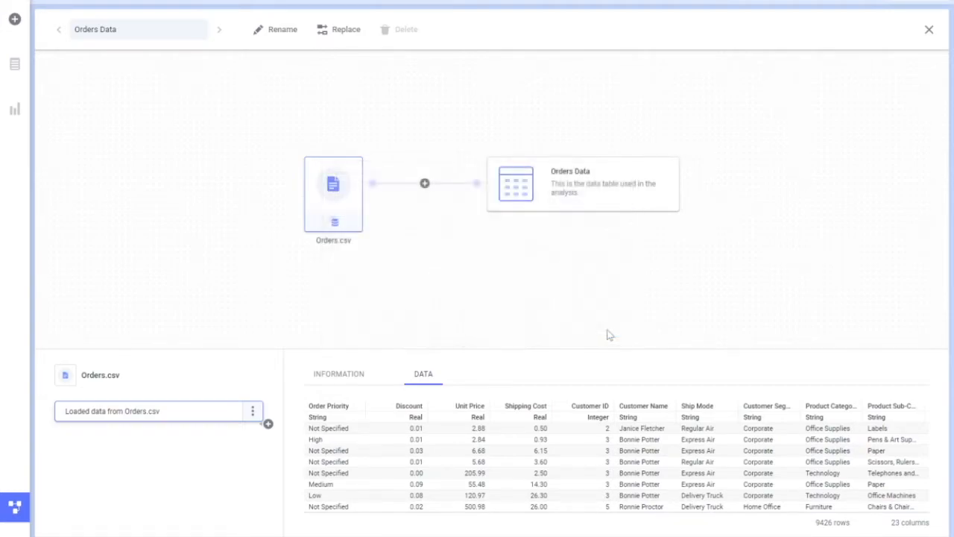
Step: Add columns between Orders.csv and Orders Data from the local file Returns.csv, importing it as comma-separated with Order ID and Status included
click(424, 182)
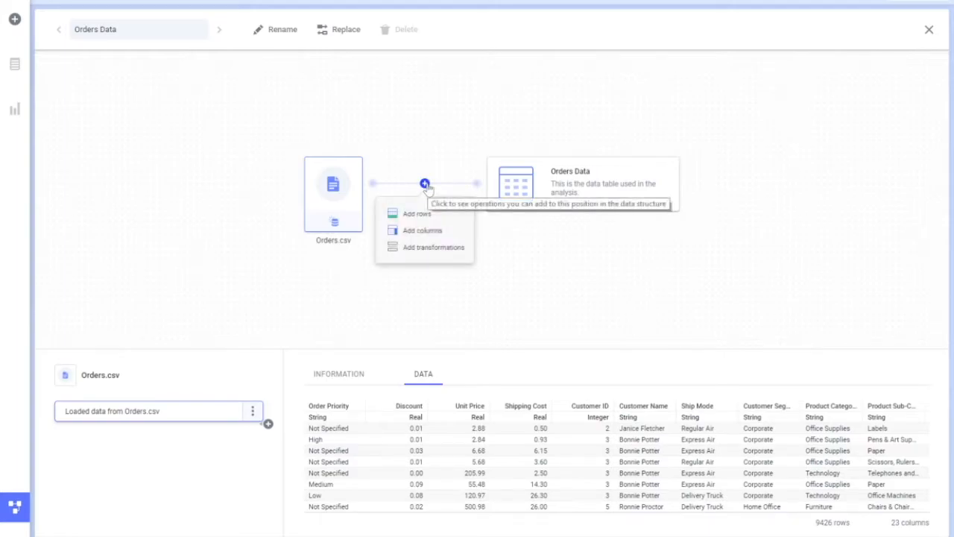
click(423, 231)
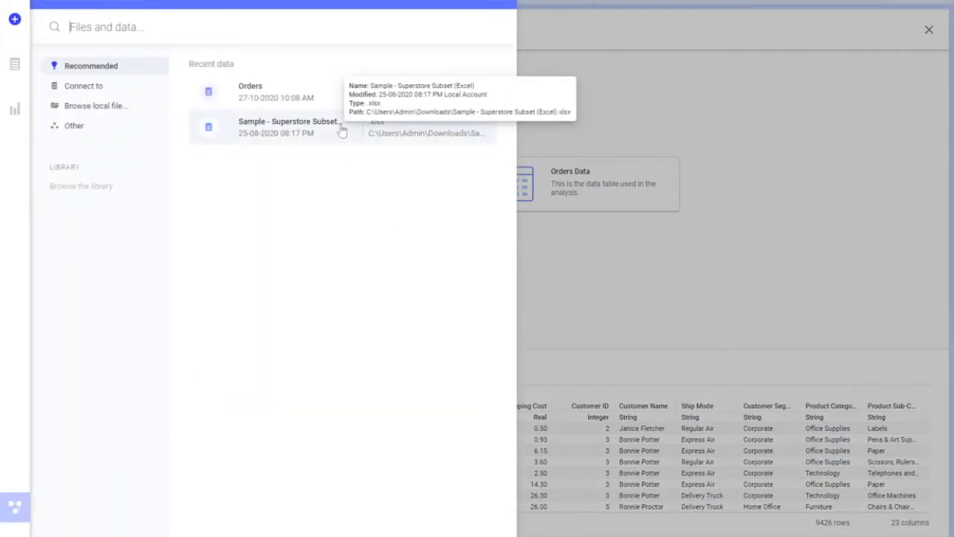
click(121, 111)
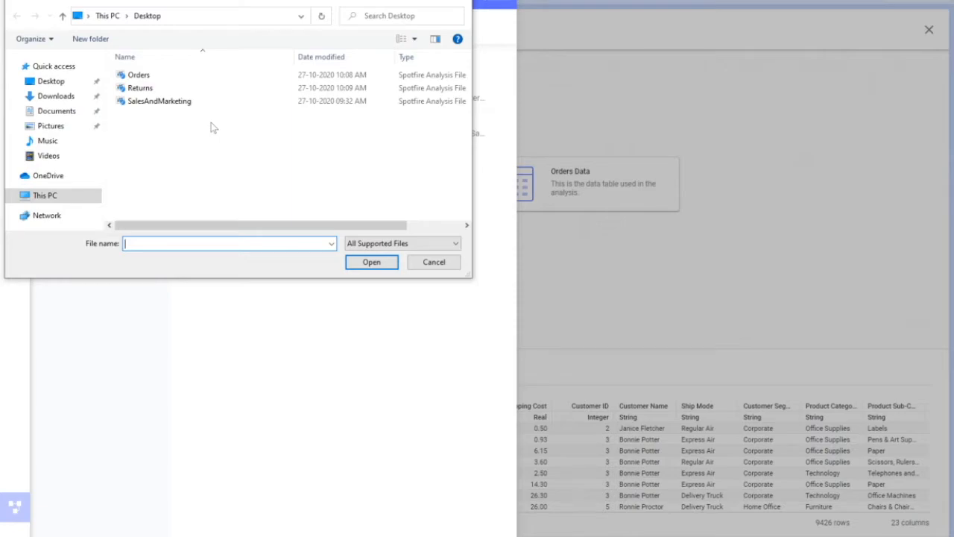
click(180, 90)
double_click(180, 90)
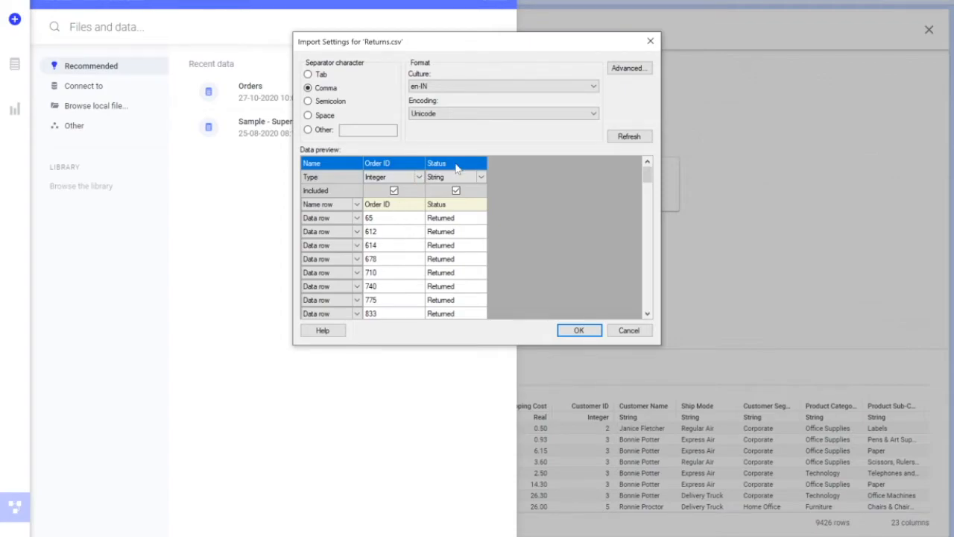
click(573, 332)
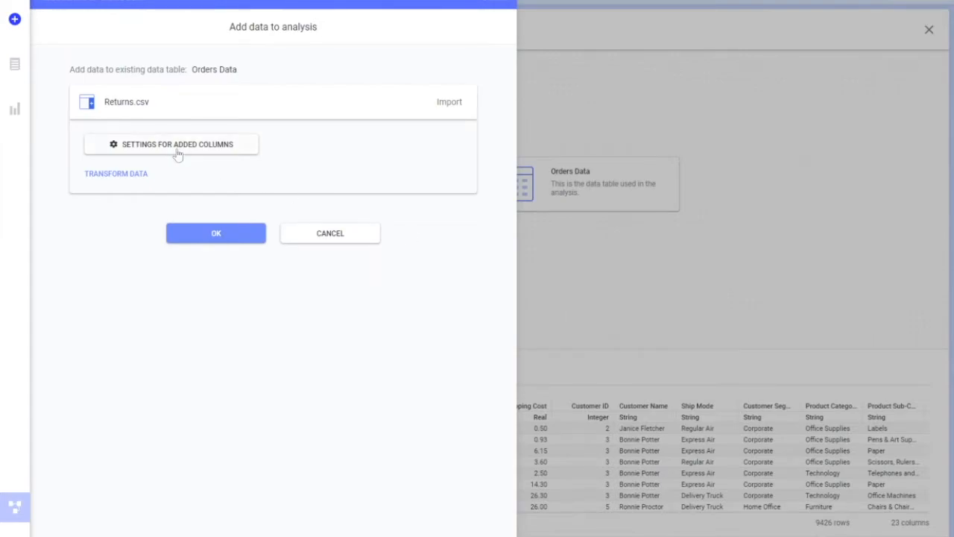
Step: In the added-columns settings, remove the existing match and define a new one pairing Order ID in the original and new data
click(170, 152)
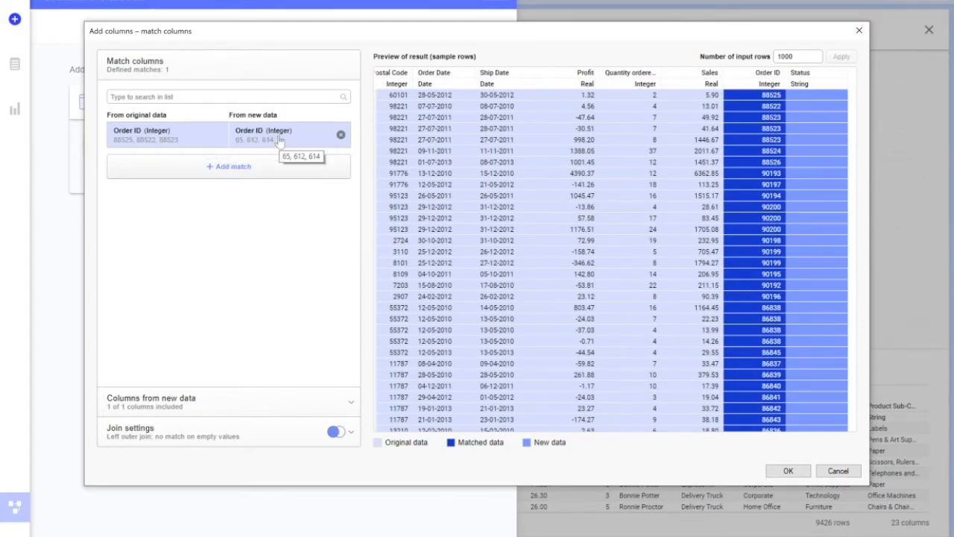
click(340, 135)
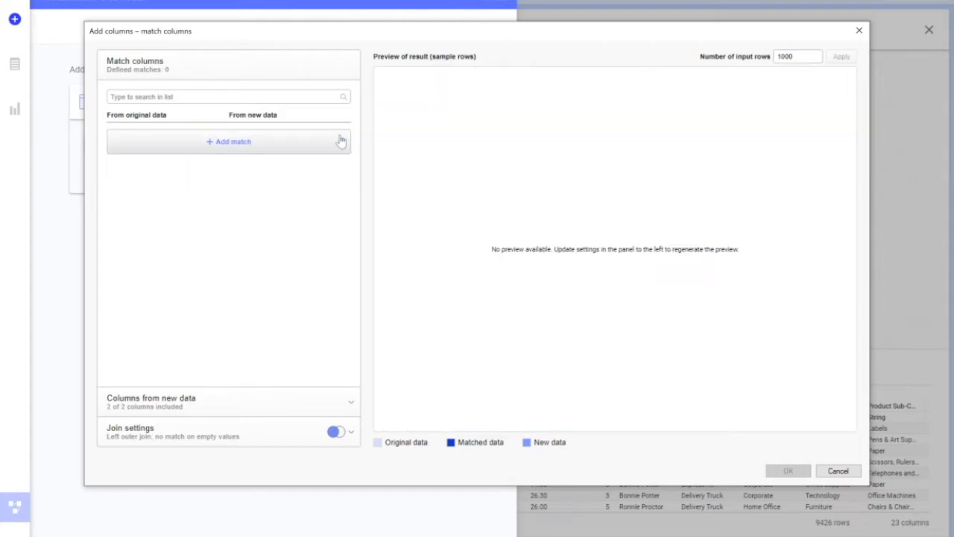
click(249, 143)
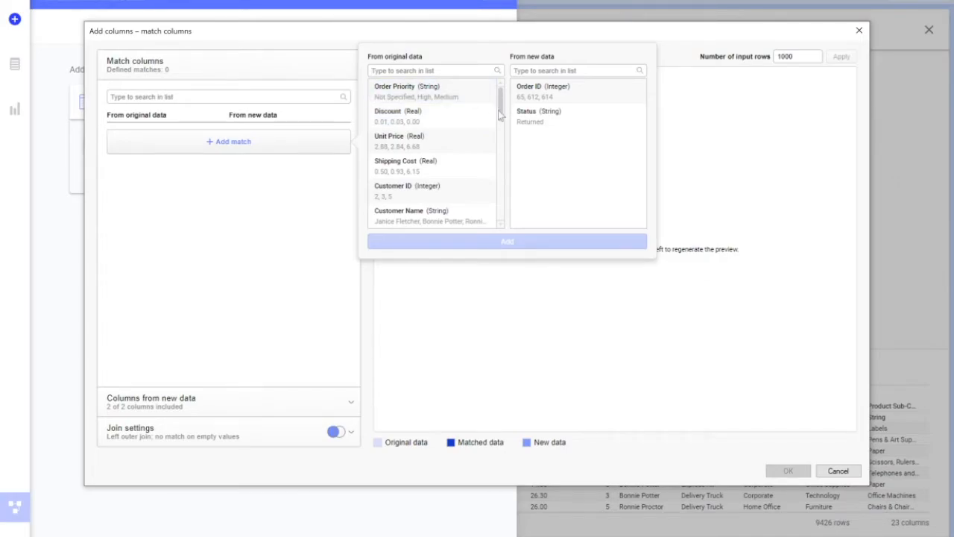
drag(500, 112, 492, 249)
click(438, 219)
click(576, 99)
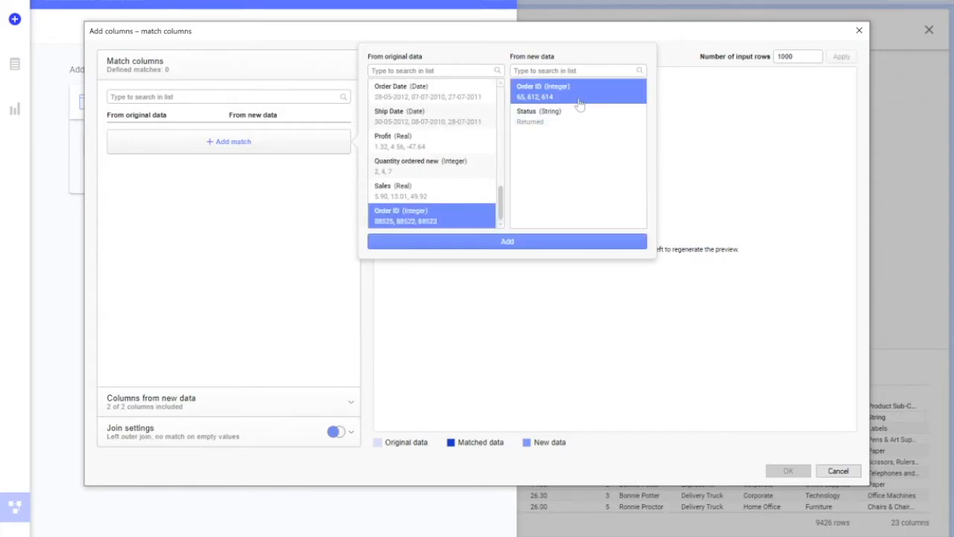
click(507, 241)
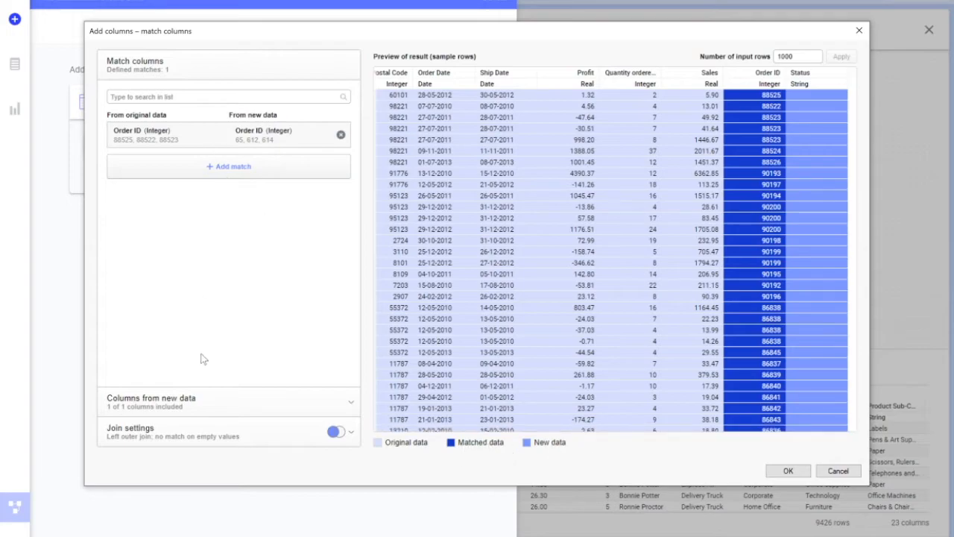
Step: Review the included new columns and the join types, and accept the settings with Status included and a Left outer join
click(192, 401)
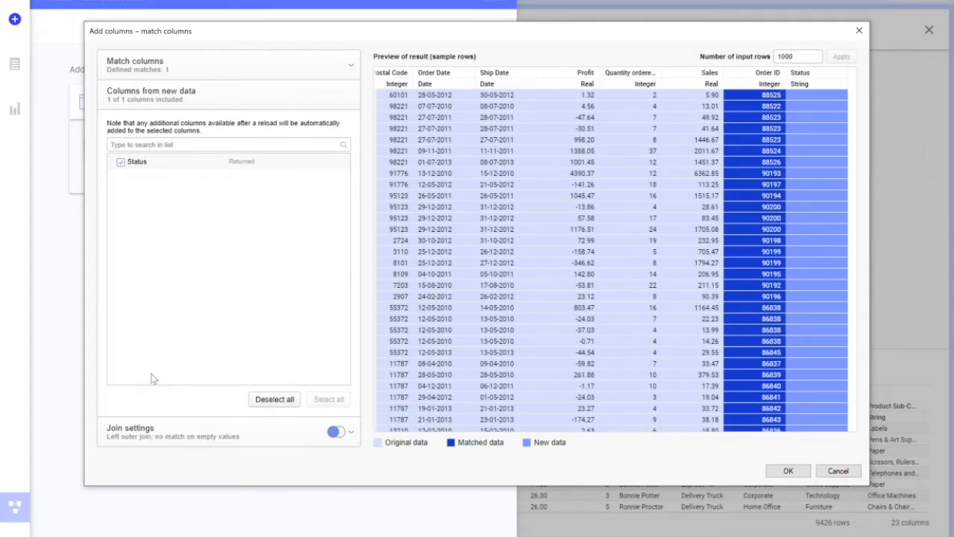
click(157, 432)
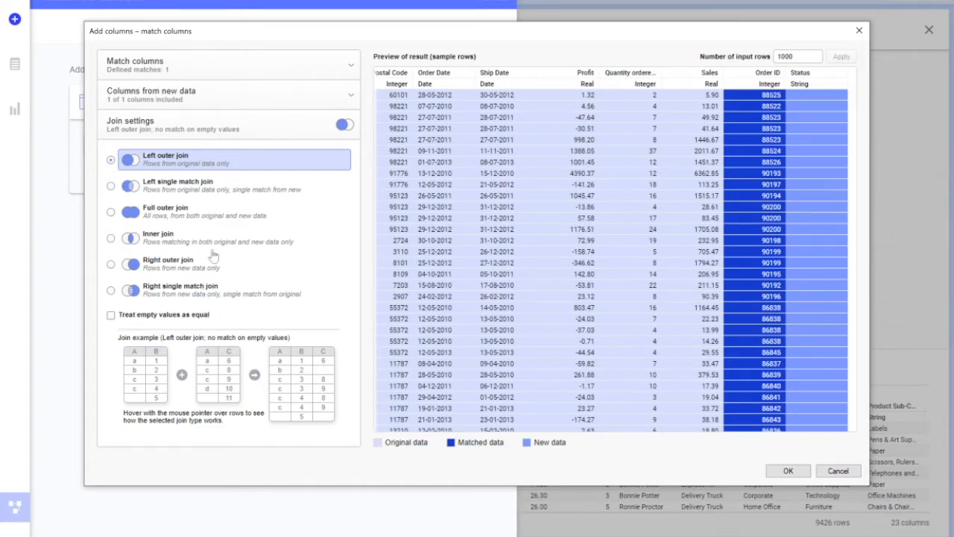
mouse_move(158, 371)
mouse_move(307, 421)
click(786, 472)
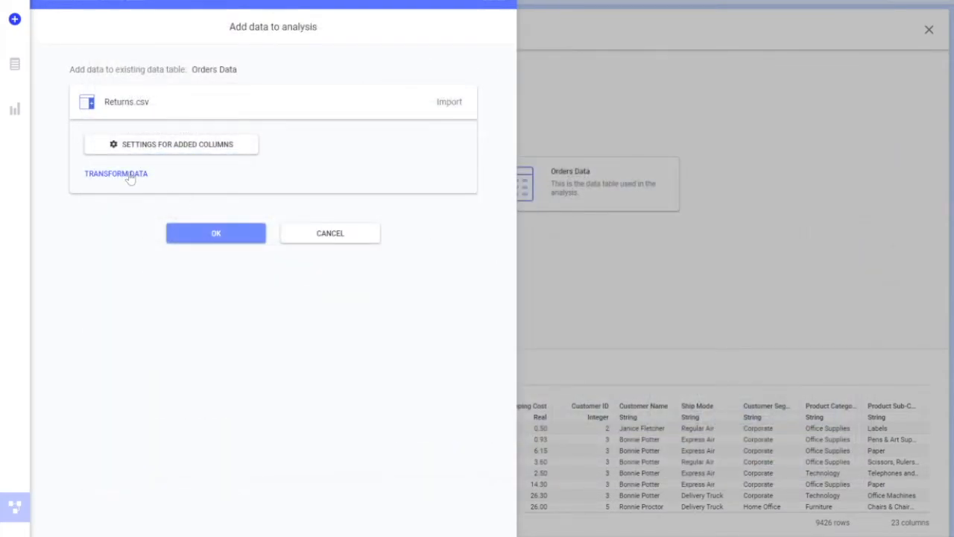
Step: Look over the transformations available for Returns.csv without inserting any, and finish adding its columns to Orders Data
click(127, 174)
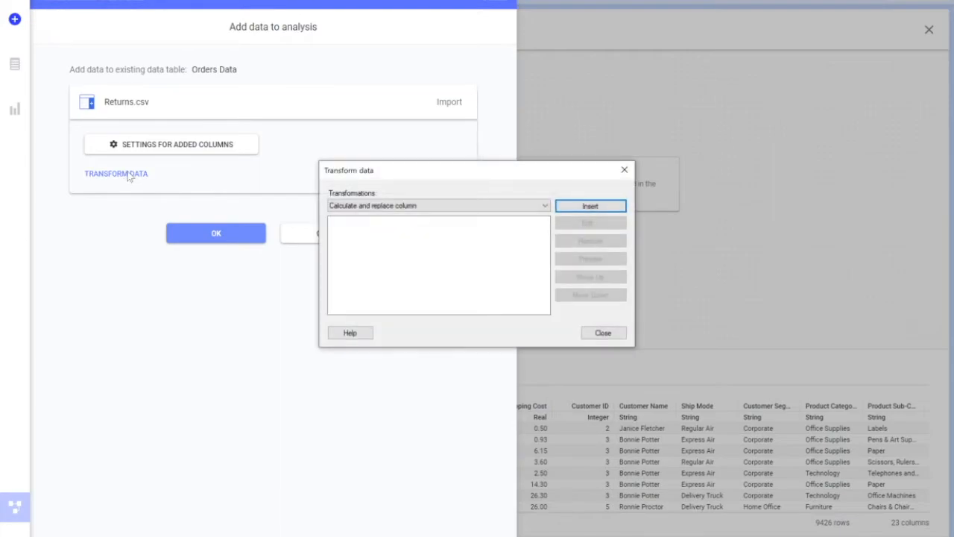
click(467, 206)
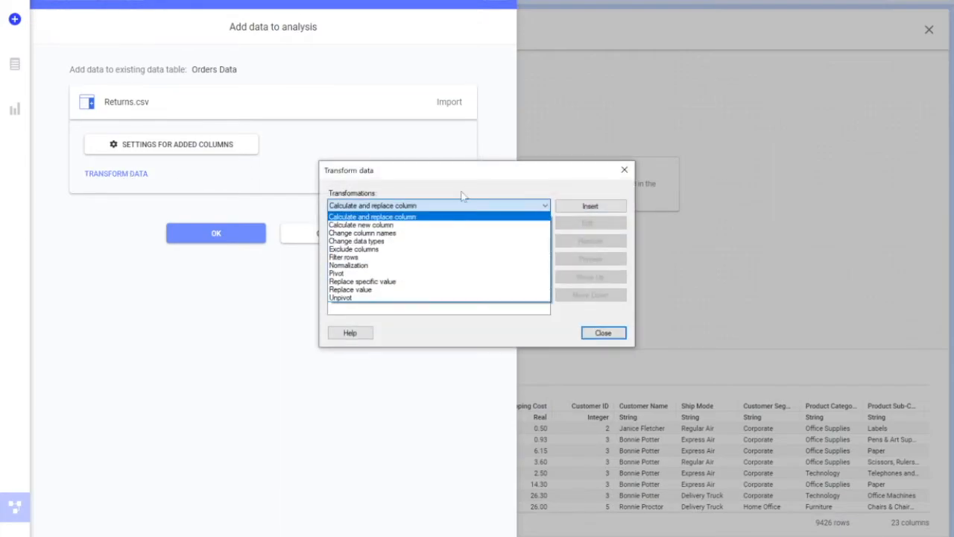
click(467, 193)
click(622, 168)
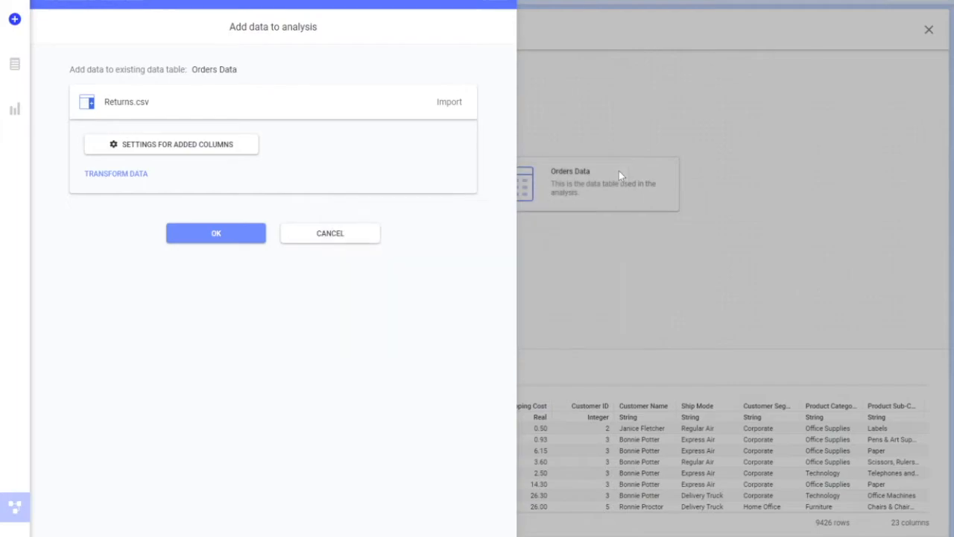
click(203, 237)
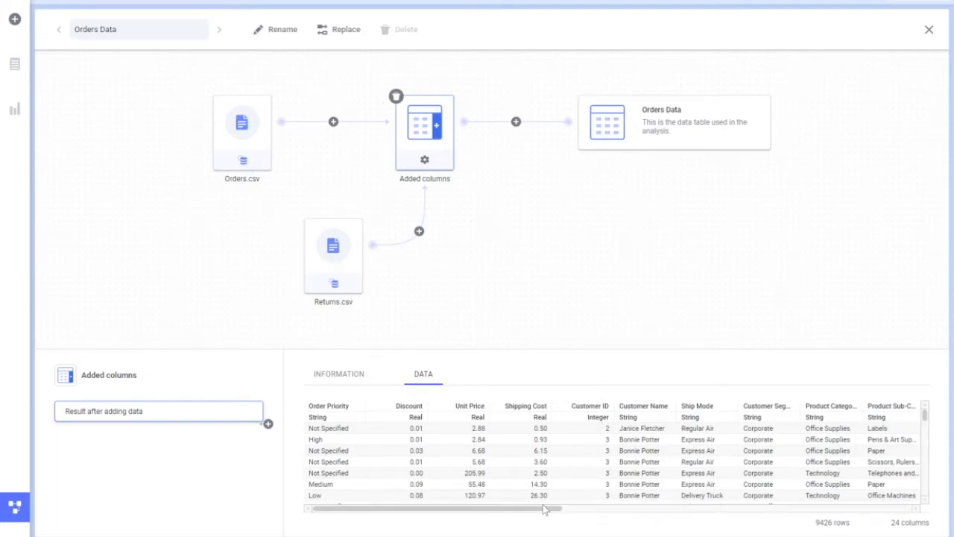
Step: Examine the data previews of the Added columns, Orders.csv and Returns.csv nodes, including the last columns of the joined result
drag(540, 510, 919, 511)
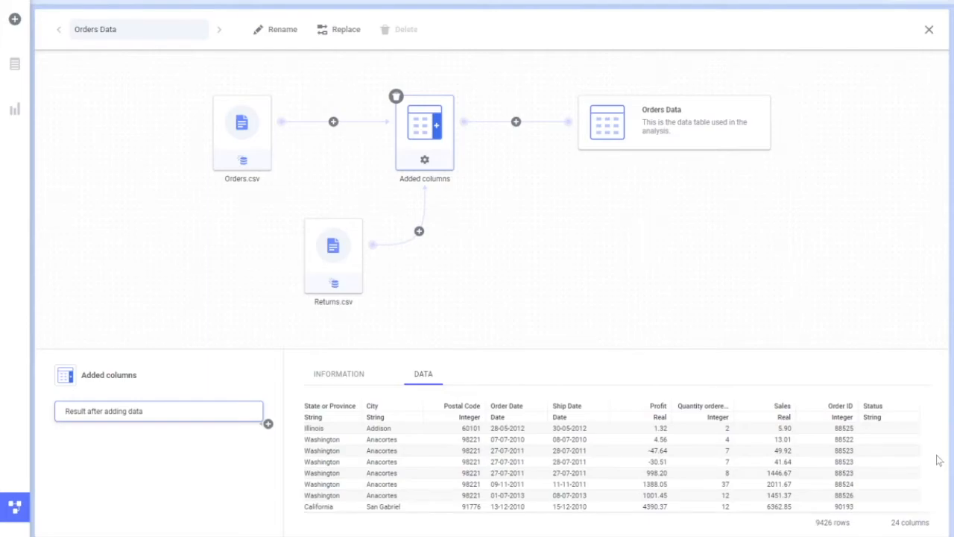
drag(924, 490, 924, 386)
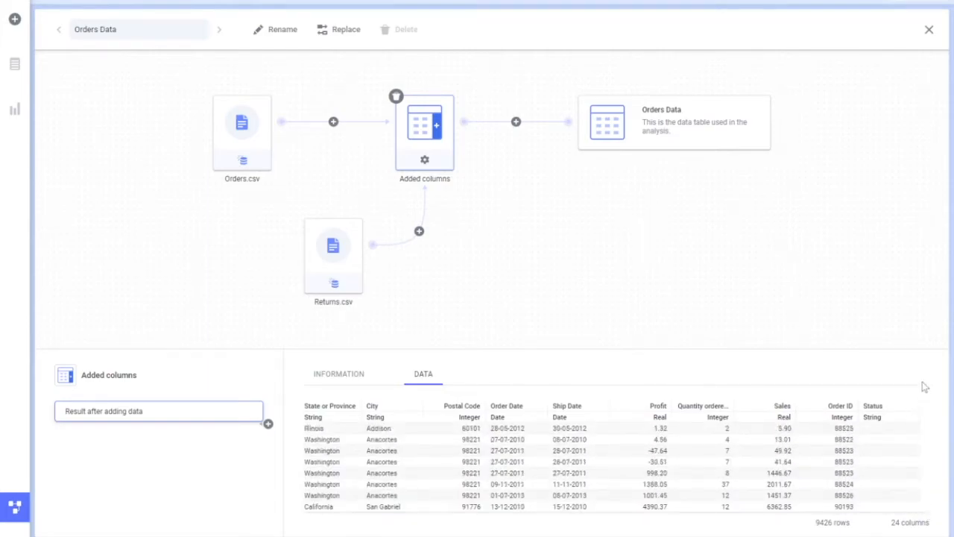
click(252, 150)
click(319, 265)
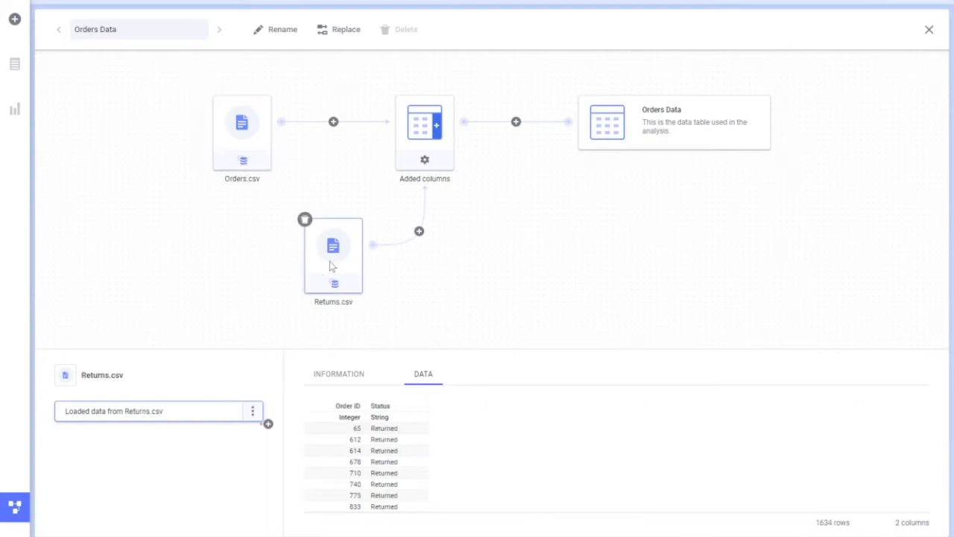
click(434, 136)
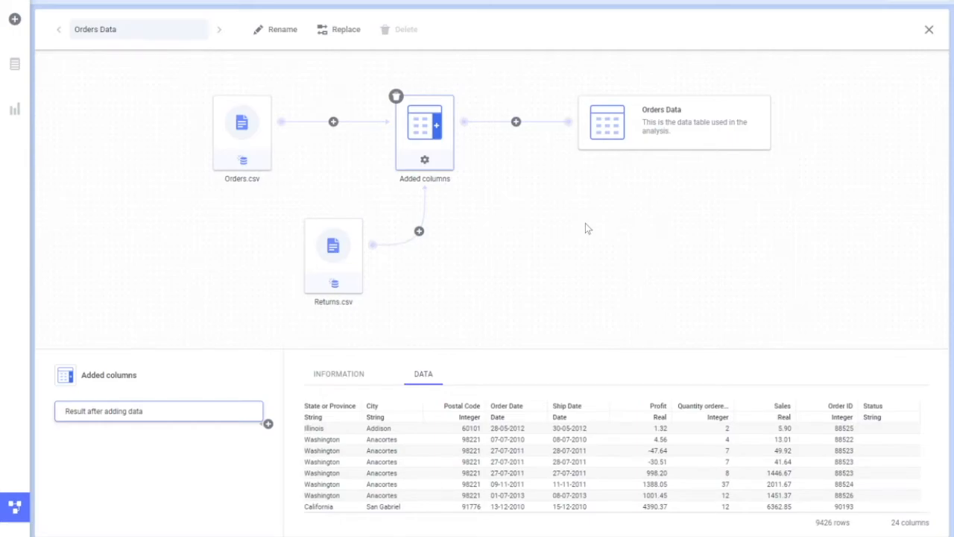
Step: Return to the analysis page and search the filters for "stat" to examine the Status filter
click(11, 518)
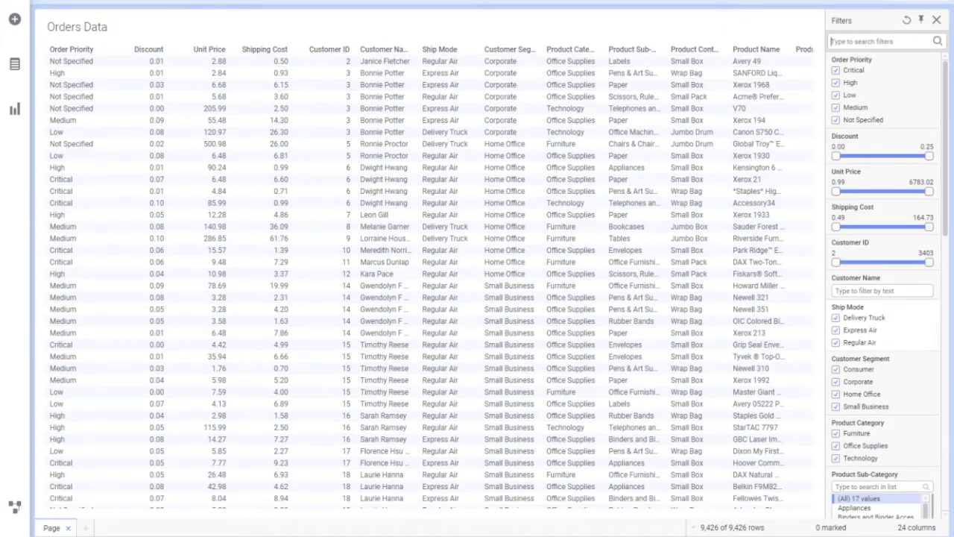
text(stat)
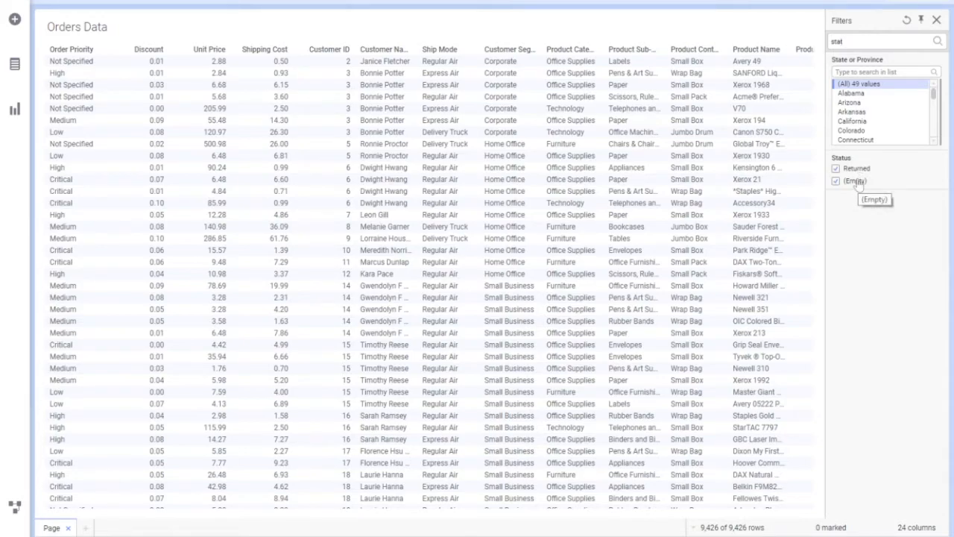
Step: Add a bar chart beside the Orders Data table and color its bars by Status
click(15, 110)
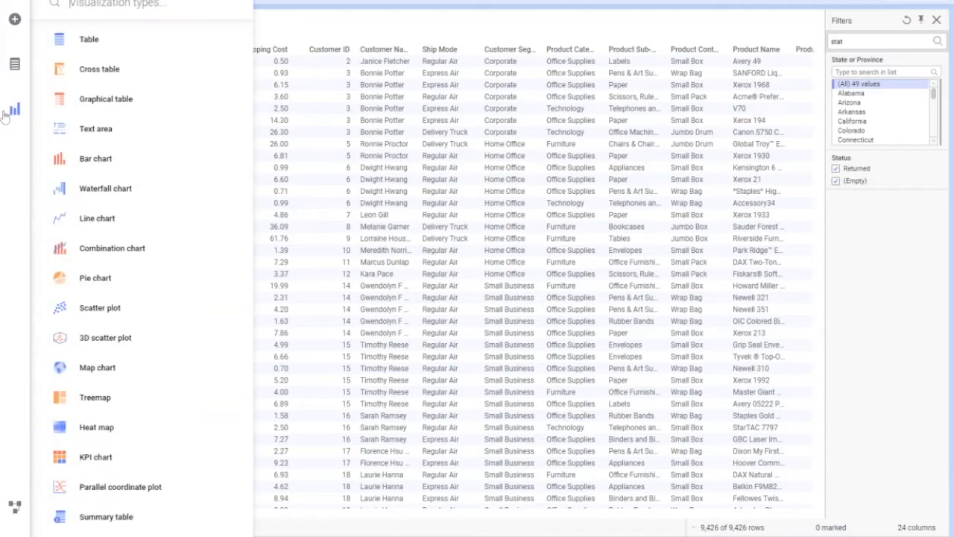
click(122, 154)
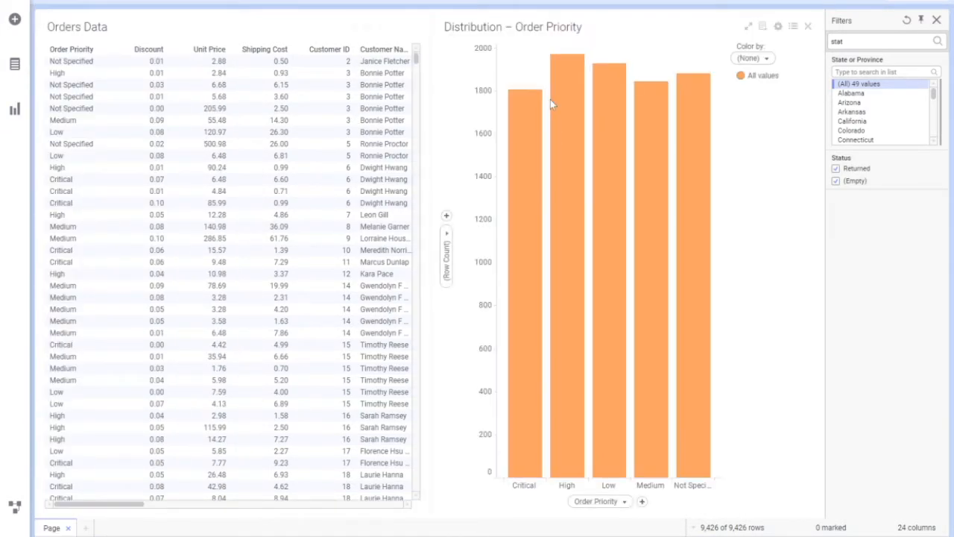
click(766, 59)
text(sta)
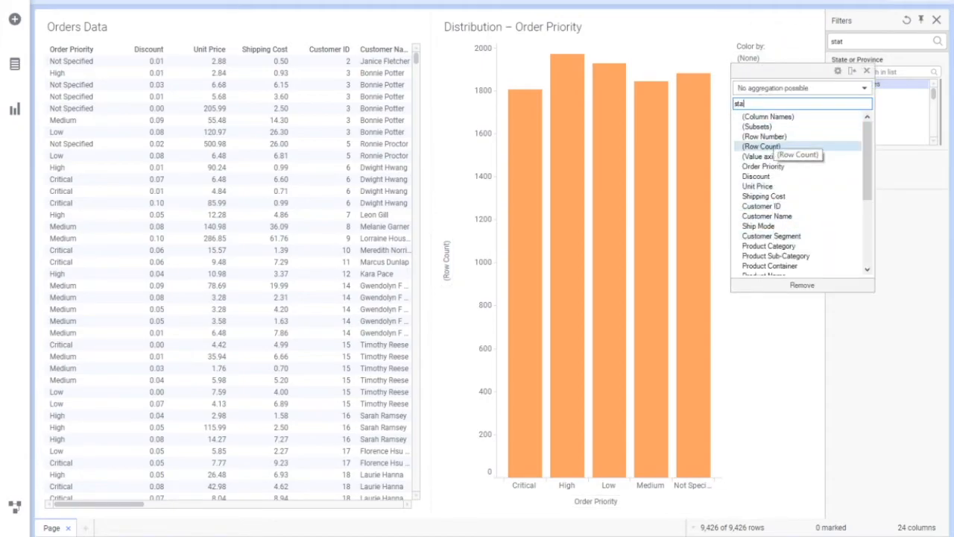
click(759, 137)
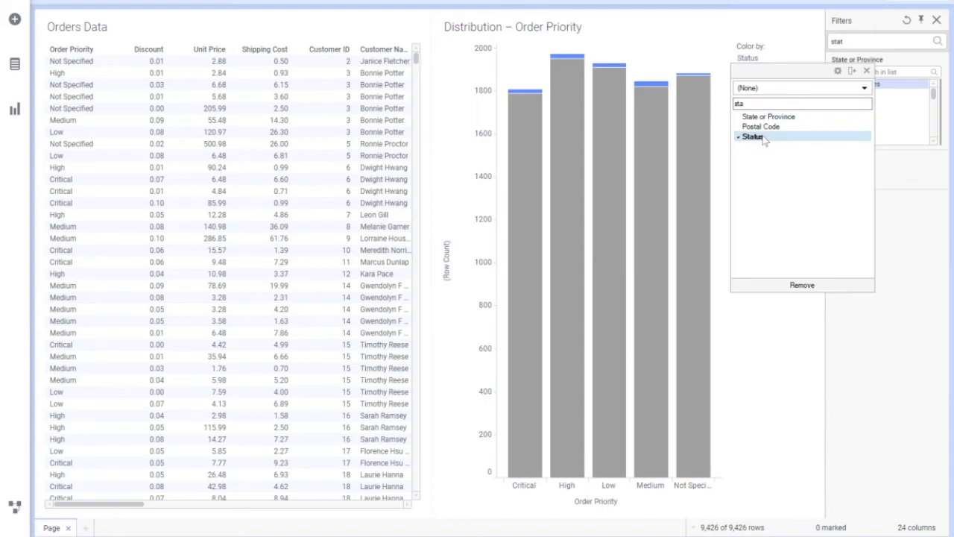
click(700, 65)
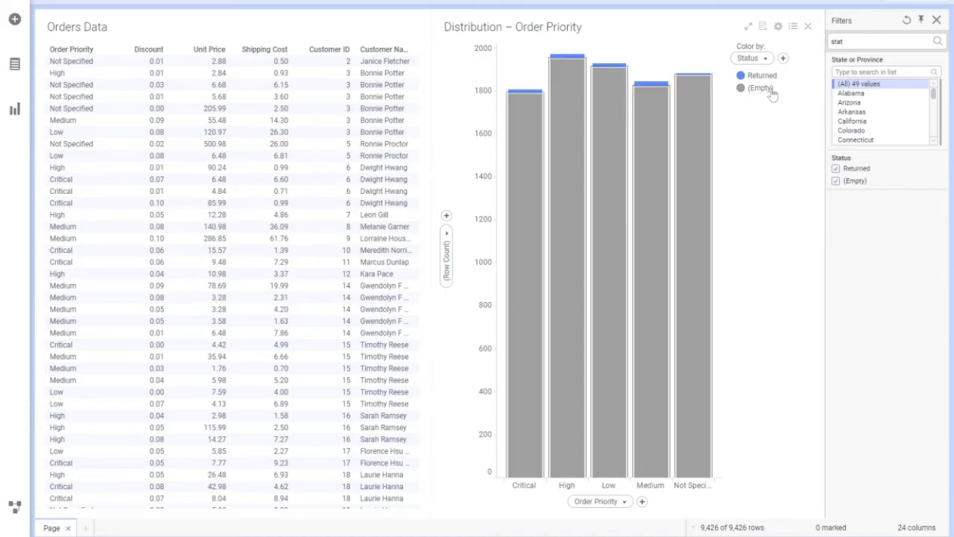
Step: Search the data in analysis for "sta" and select the Status column
click(15, 66)
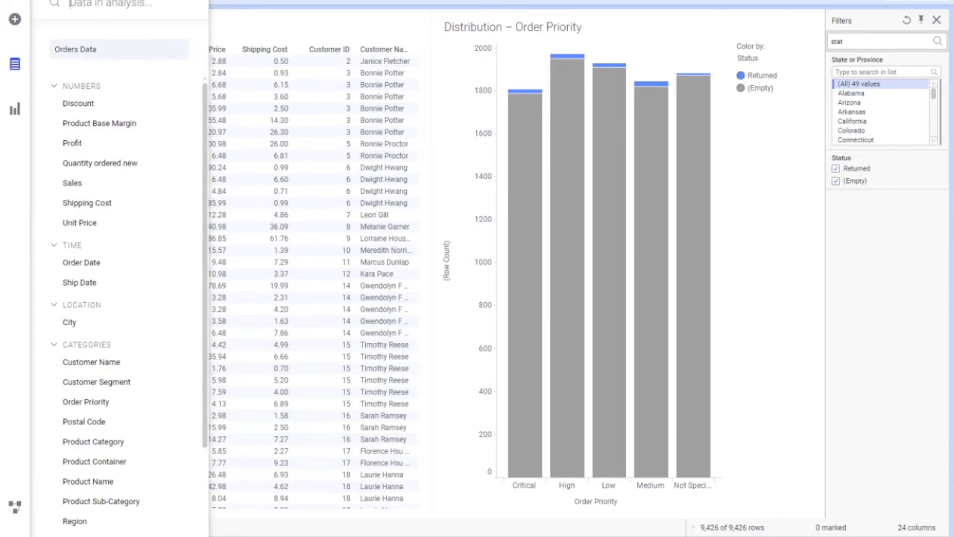
click(14, 65)
click(10, 66)
mouse_move(205, 108)
mouse_down()
mouse_move(204, 147)
mouse_move(198, 80)
mouse_move(205, 196)
mouse_move(199, 97)
mouse_up()
text(sta)
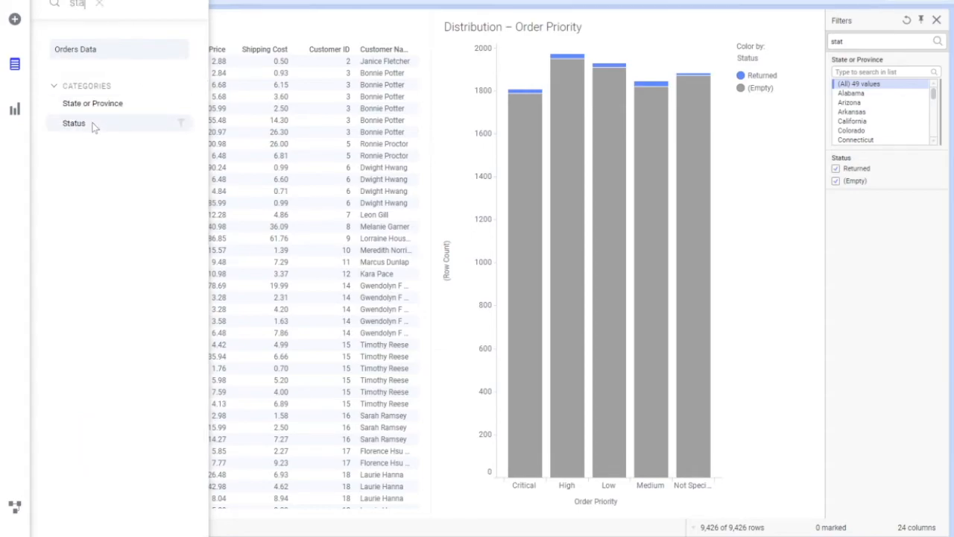
click(94, 125)
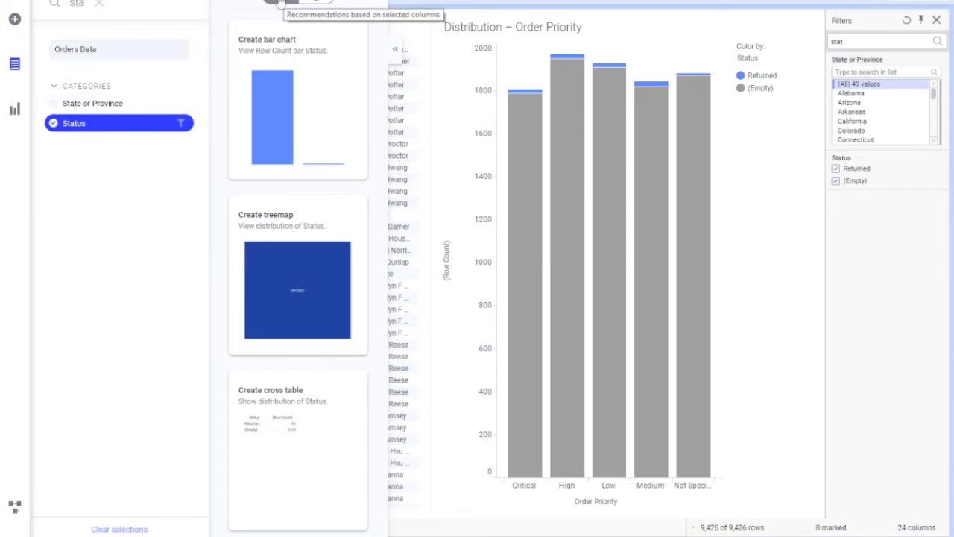
Step: Replace the empty values in the Status column with the specific value "Not Returned"
click(305, 6)
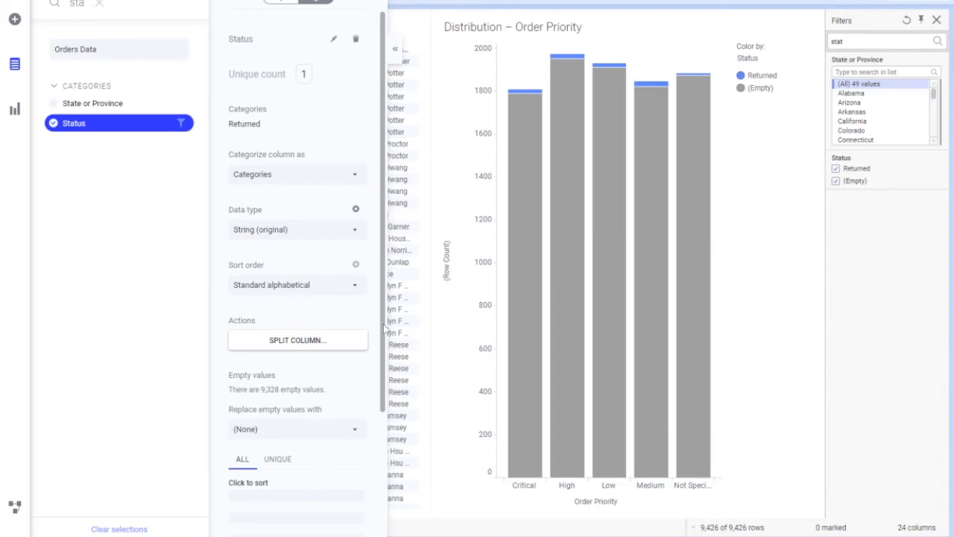
scroll(383, 331, down, 3)
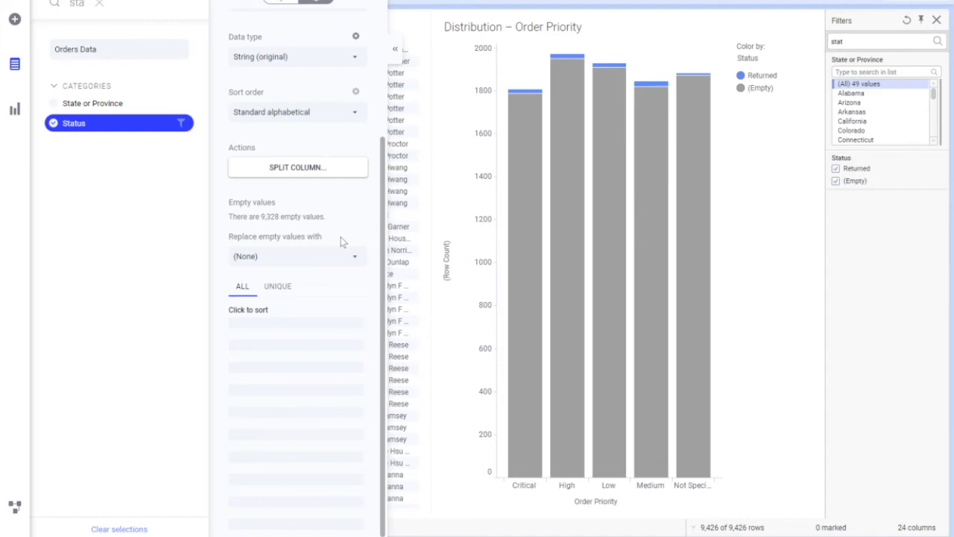
click(354, 256)
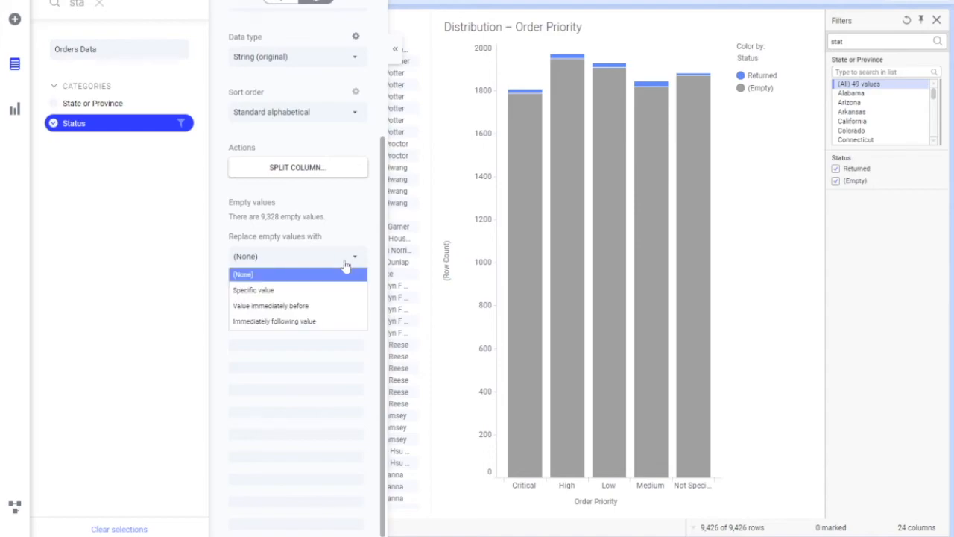
click(307, 290)
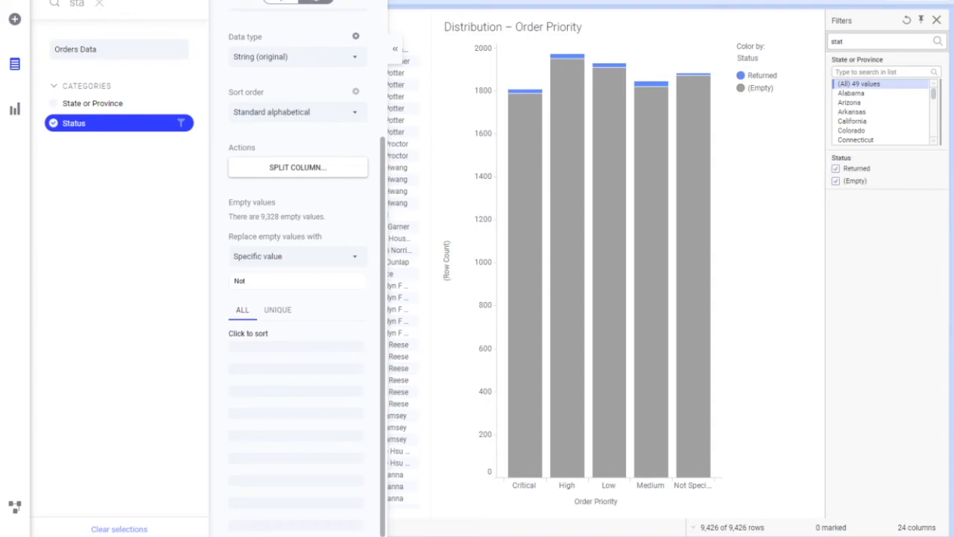
text(rned)
key(Return)
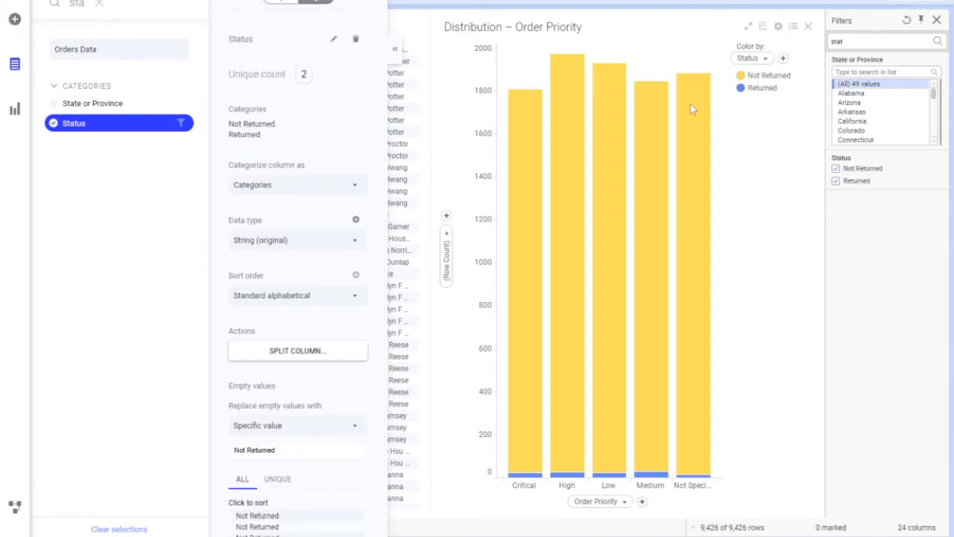
click(747, 182)
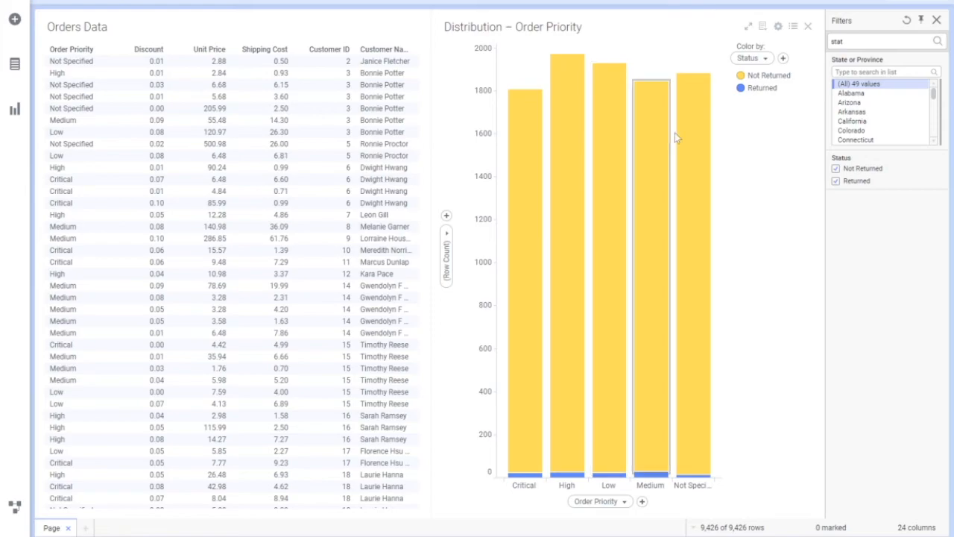
Step: Color the Not Returned category blue and the Returned category orange-red in the bar chart
click(740, 78)
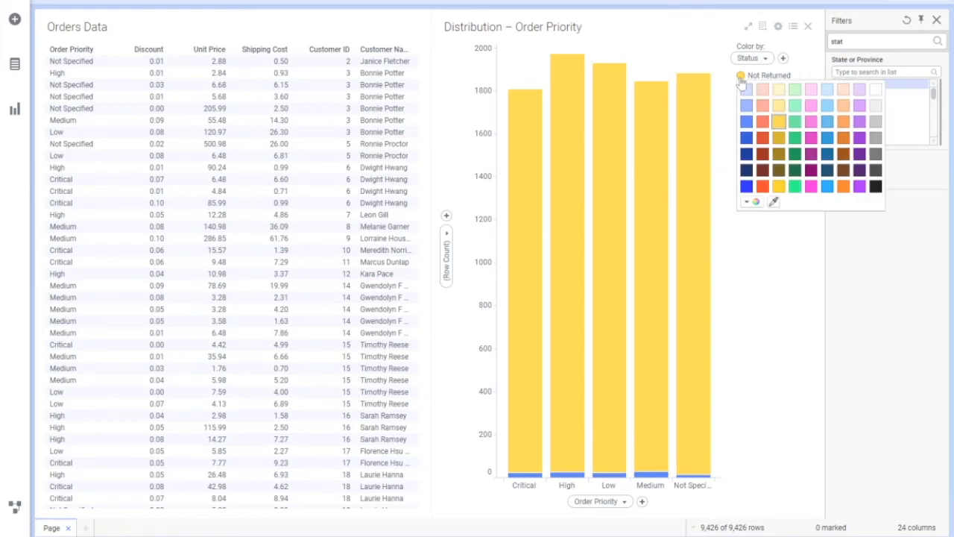
click(747, 123)
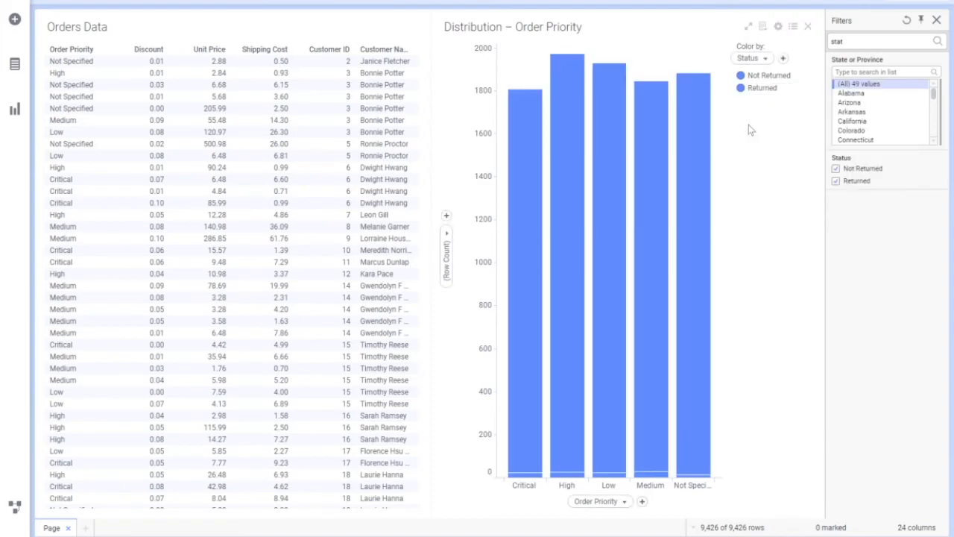
click(740, 88)
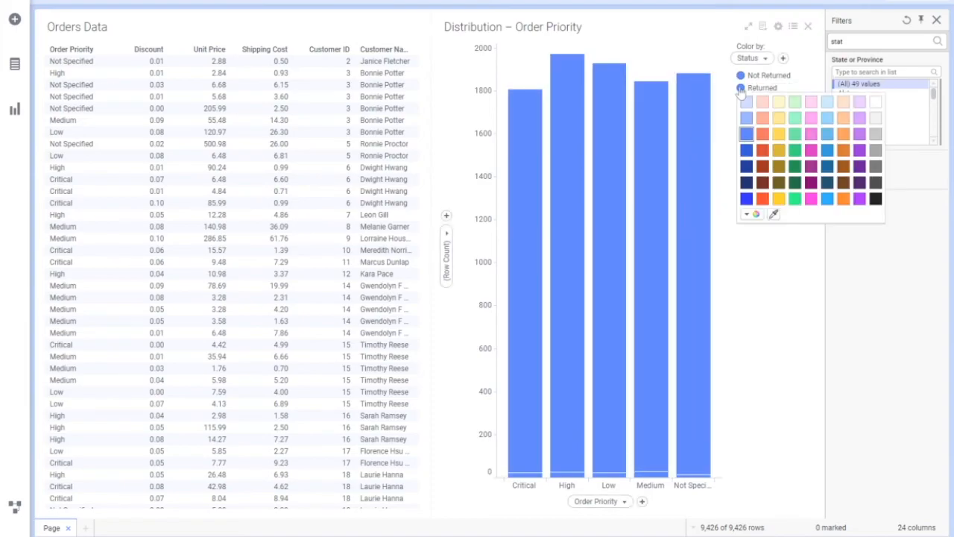
click(761, 198)
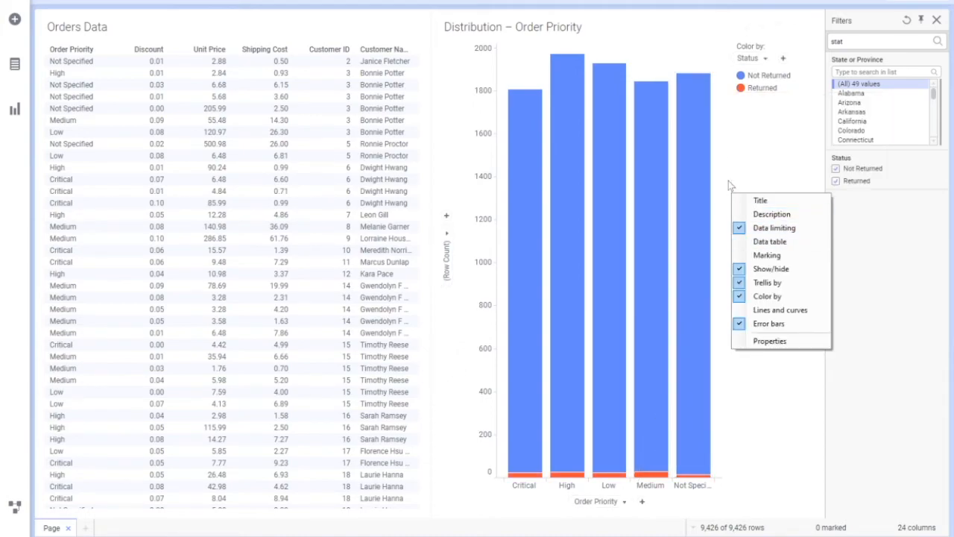
Step: Sort the chart's bars by value and reverse the bar segment order
right_click(552, 169)
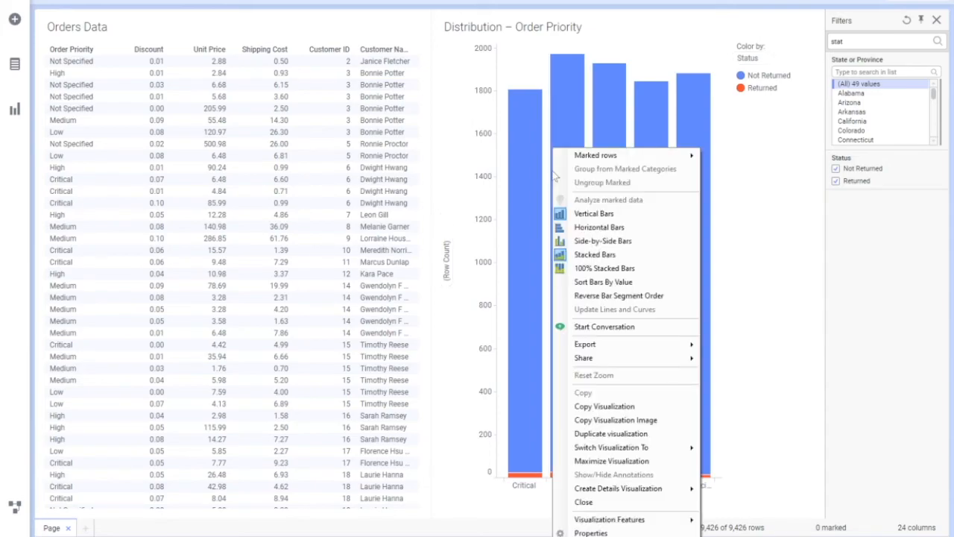
click(612, 283)
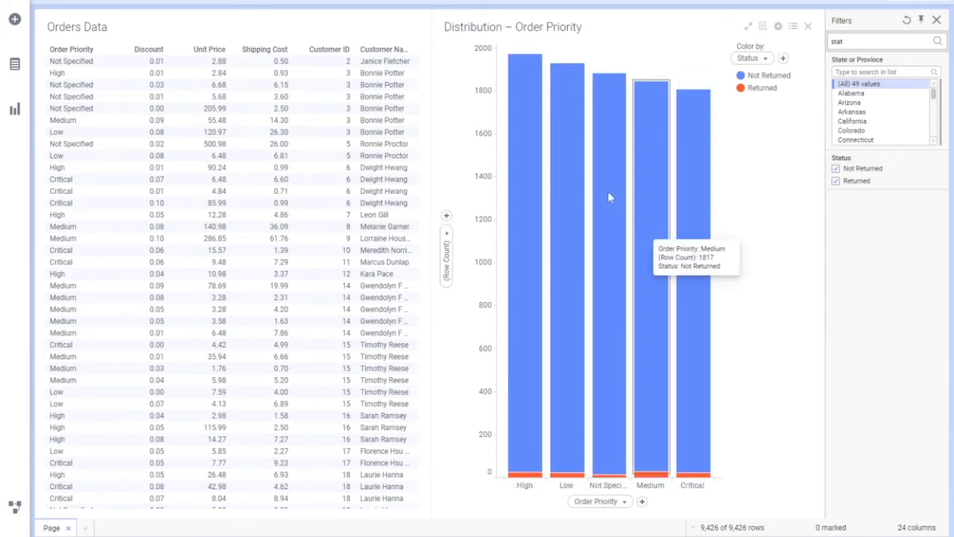
right_click(596, 151)
click(646, 297)
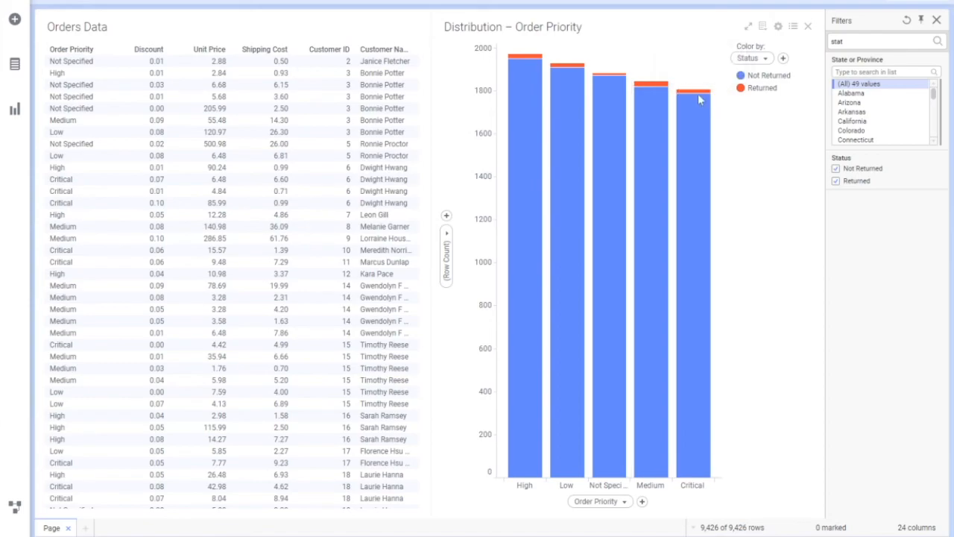
mouse_move(692, 94)
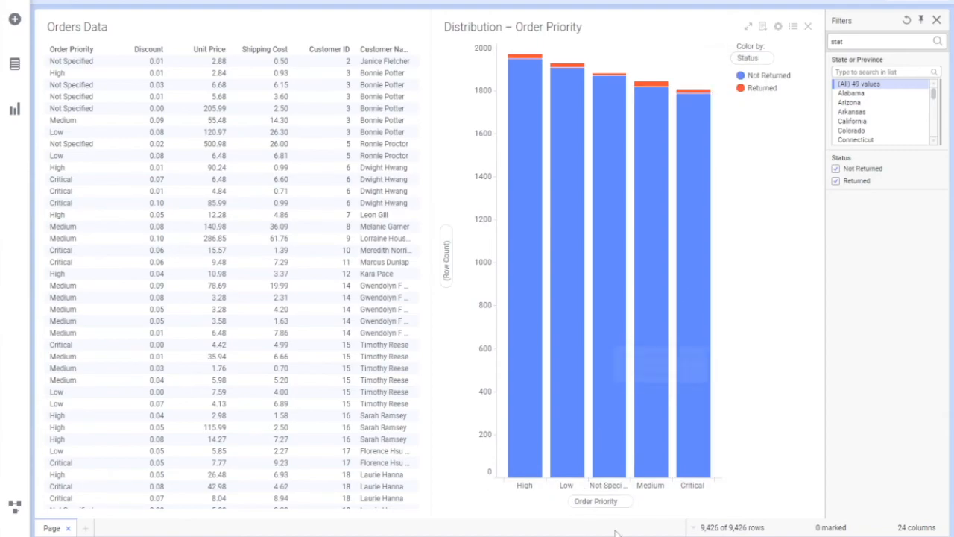
Step: Search the bar chart's category axis columns for "eg" and change the axis from Order Priority to Region
click(622, 501)
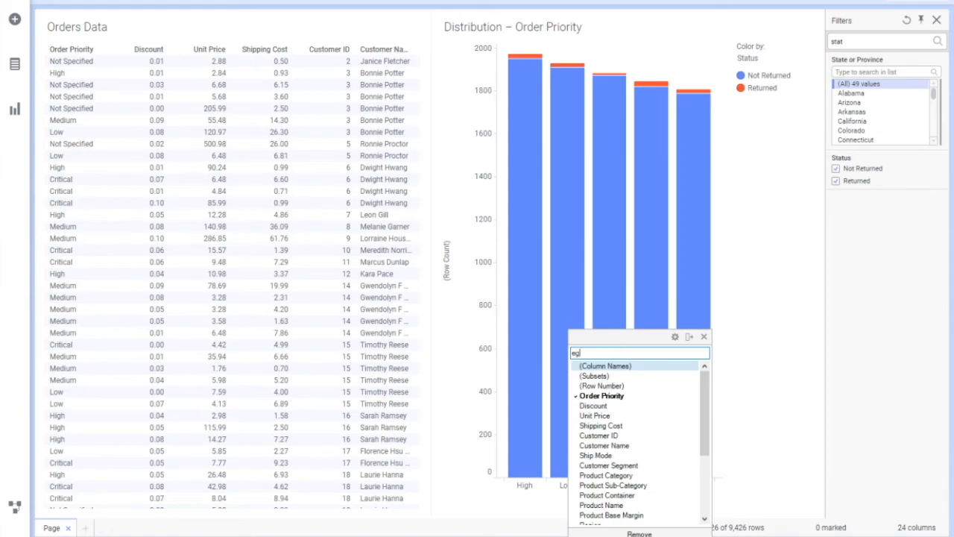
click(592, 395)
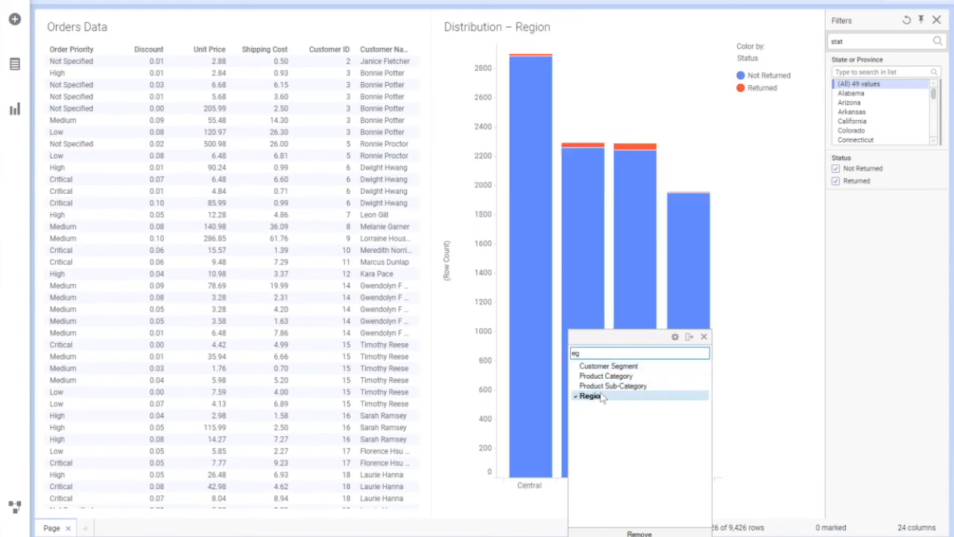
click(745, 314)
mouse_move(645, 144)
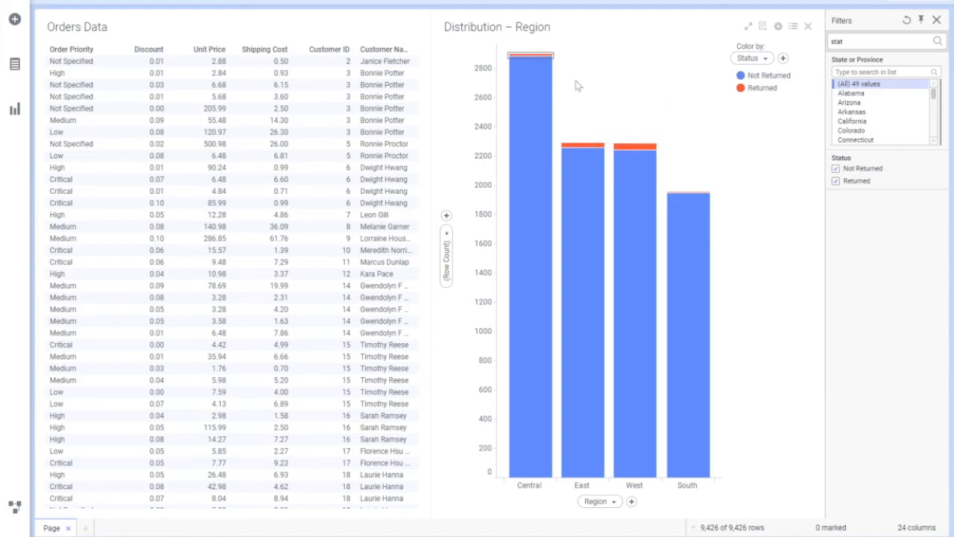
Step: Remove the Distribution bar chart by Region from the page
click(808, 28)
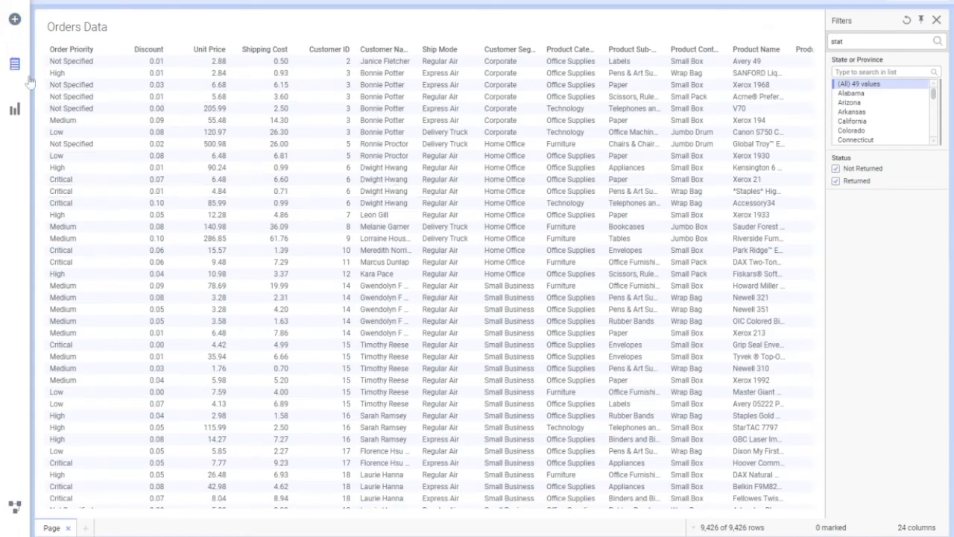
click(122, 4)
click(150, 3)
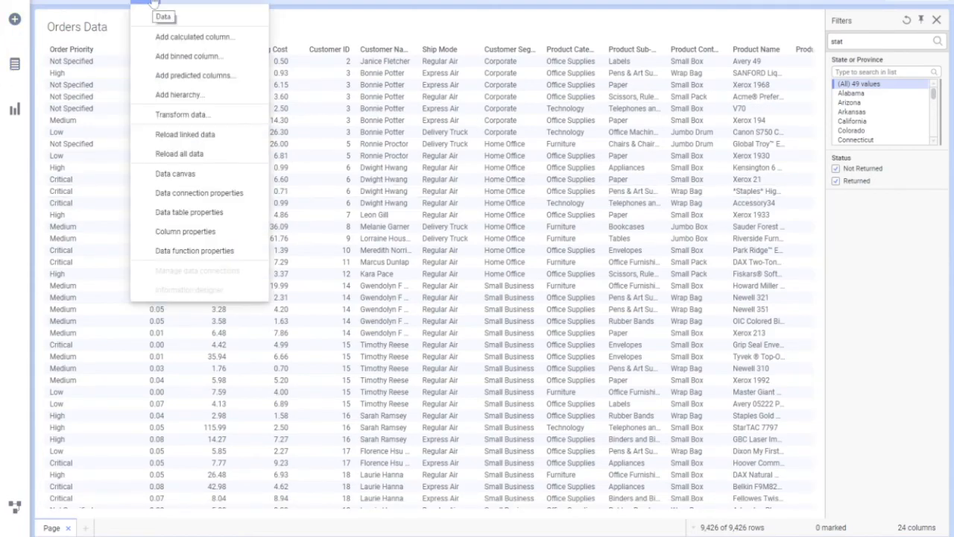
click(196, 3)
click(225, 3)
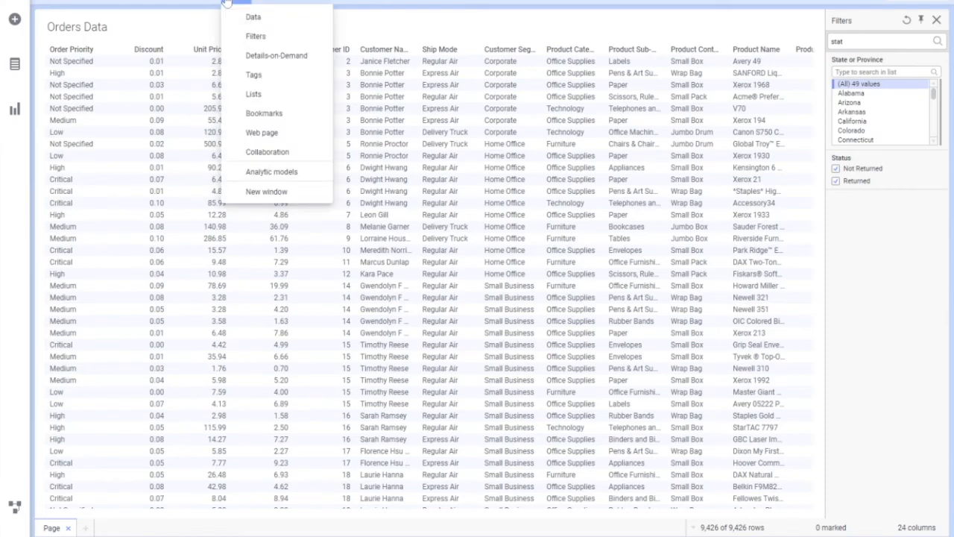
Step: Add a waterfall chart and a pie chart to the page beside the Orders Data table
click(14, 121)
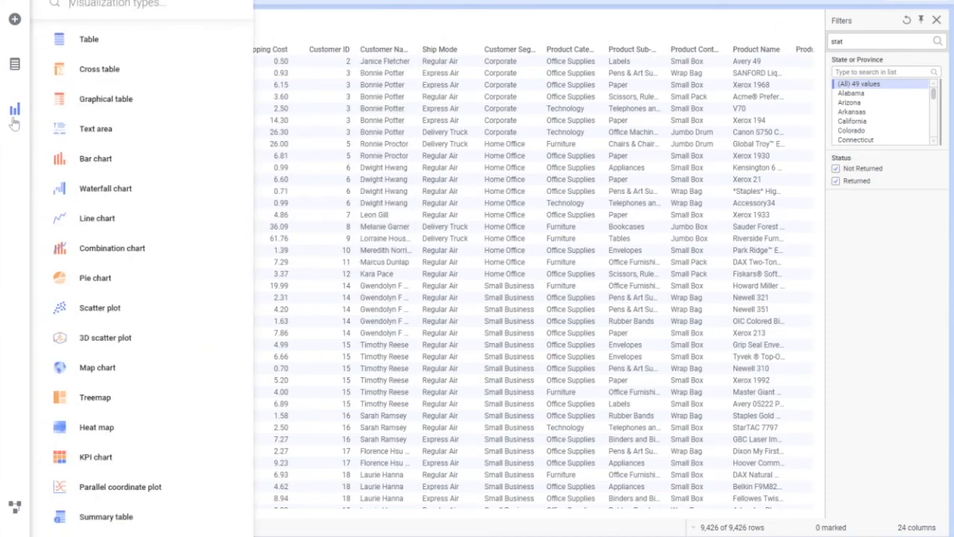
click(105, 188)
click(14, 109)
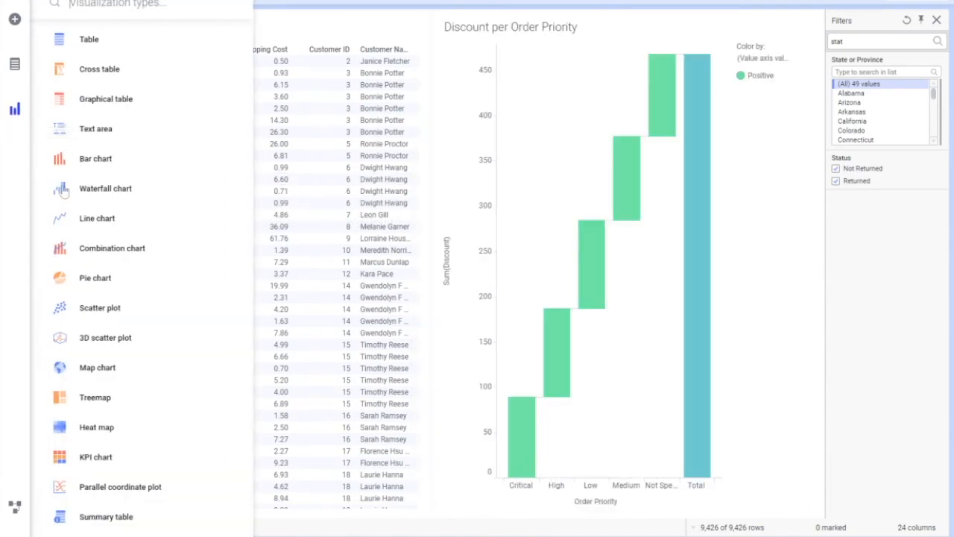
click(96, 283)
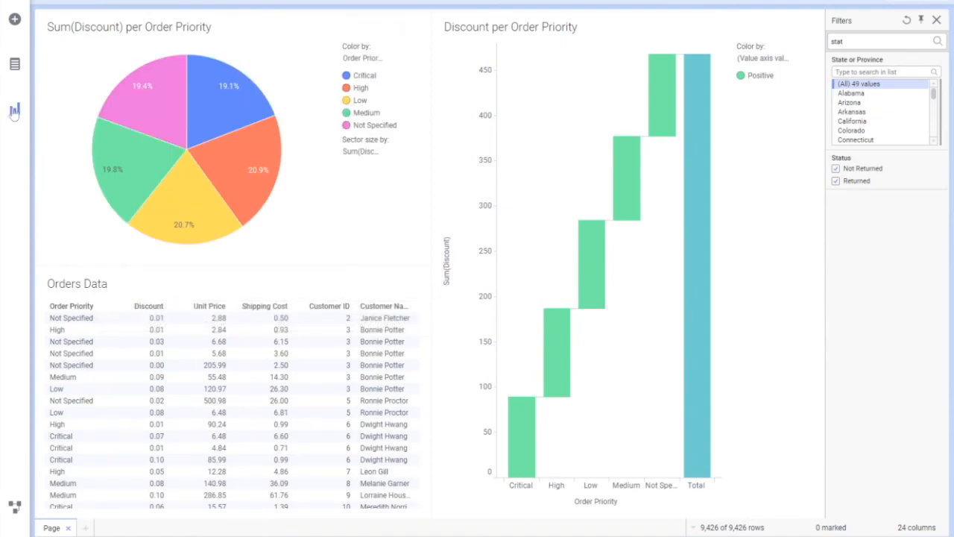
Step: Add a scatter plot and a parallel coordinate plot to the page
click(14, 109)
click(108, 307)
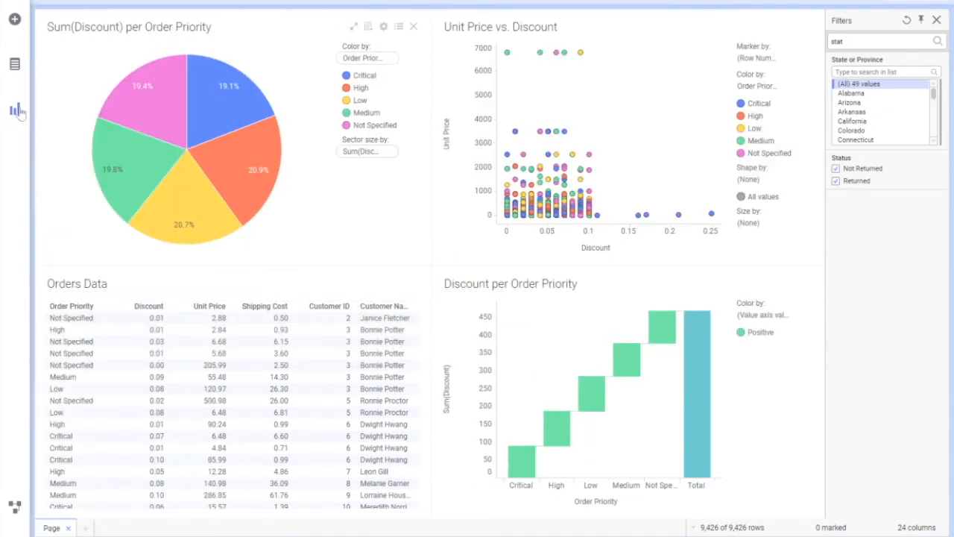
click(14, 110)
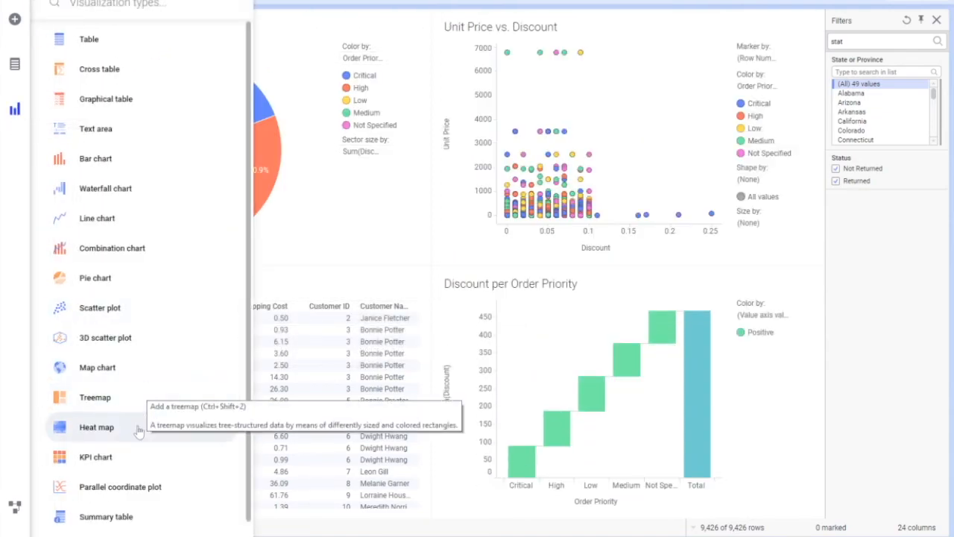
click(119, 487)
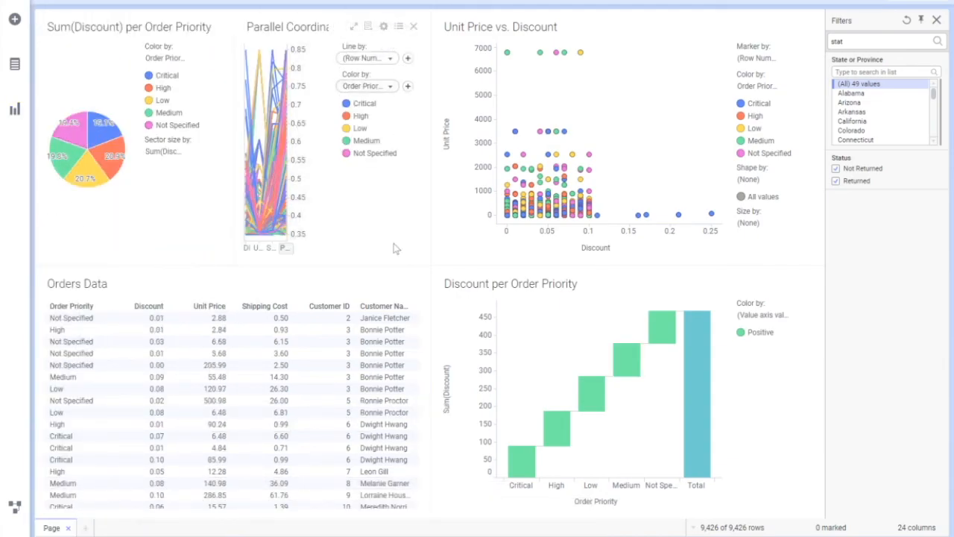
Step: Remove the Orders Data table and move the parallel coordinate plot below the pie chart
click(414, 283)
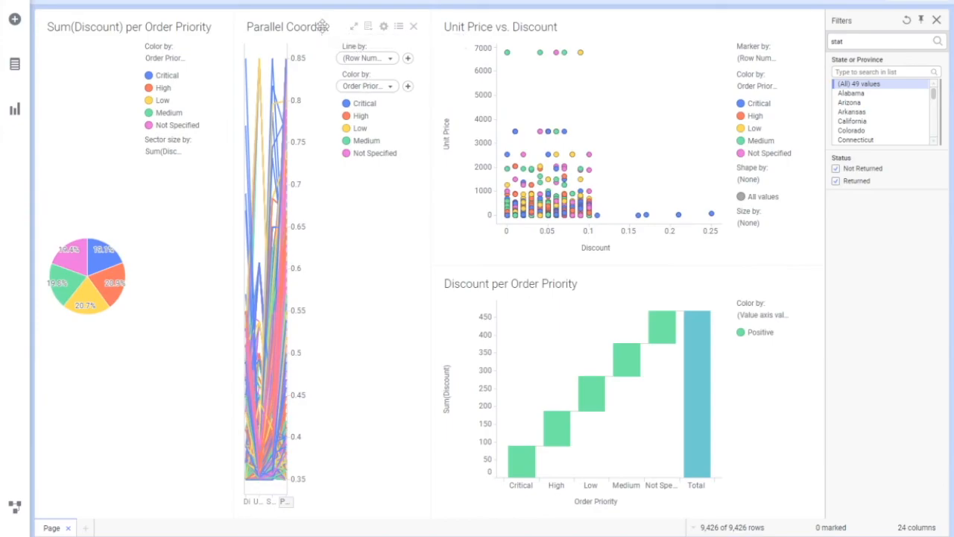
drag(322, 26, 136, 396)
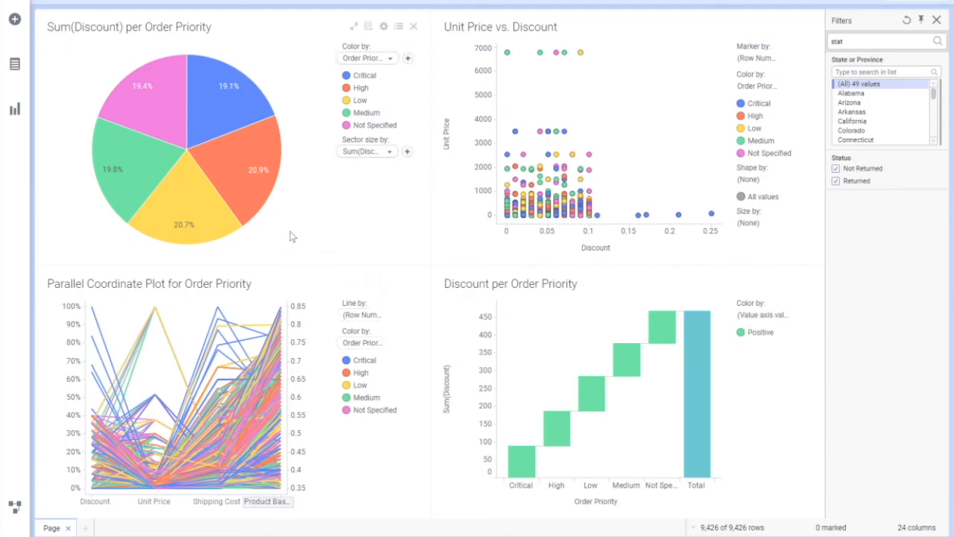
mouse_move(236, 386)
click(179, 3)
mouse_move(261, 2)
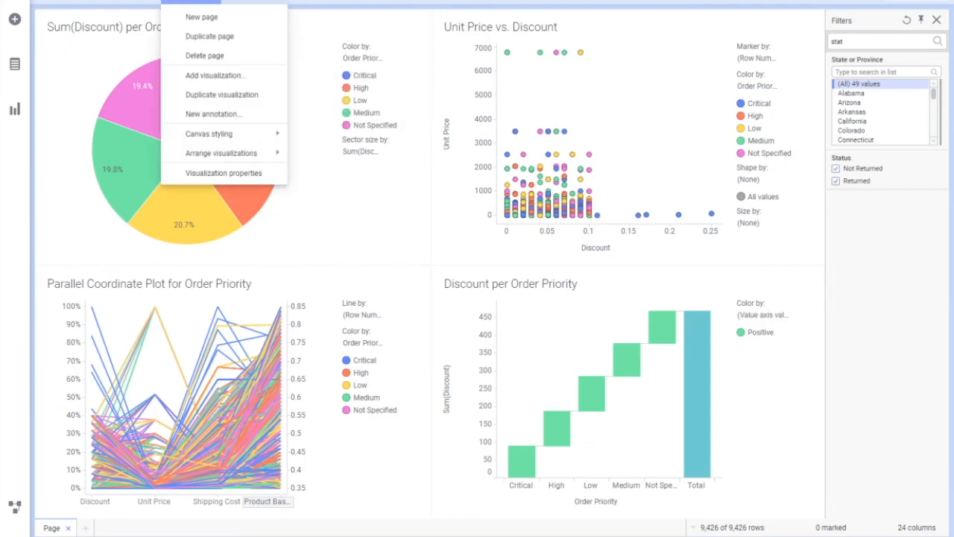
mouse_move(108, 2)
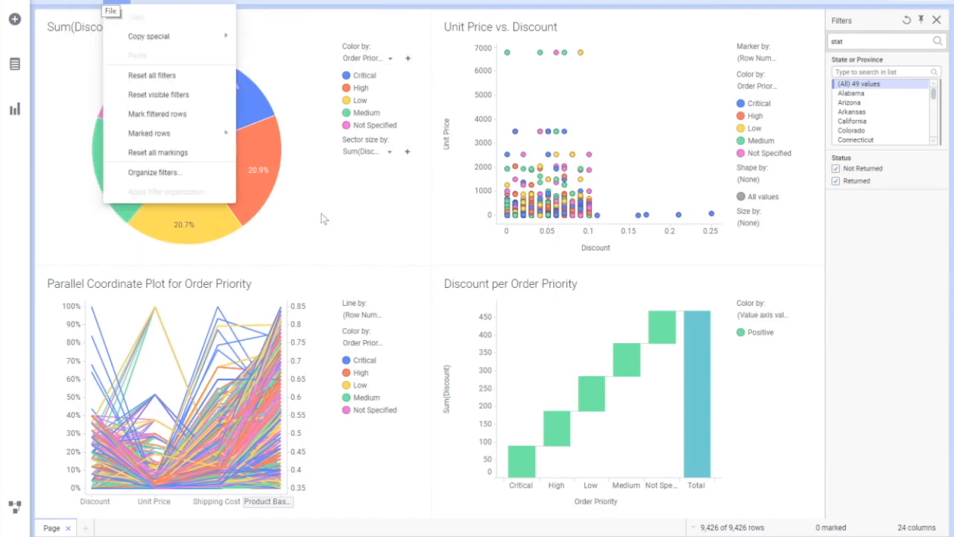